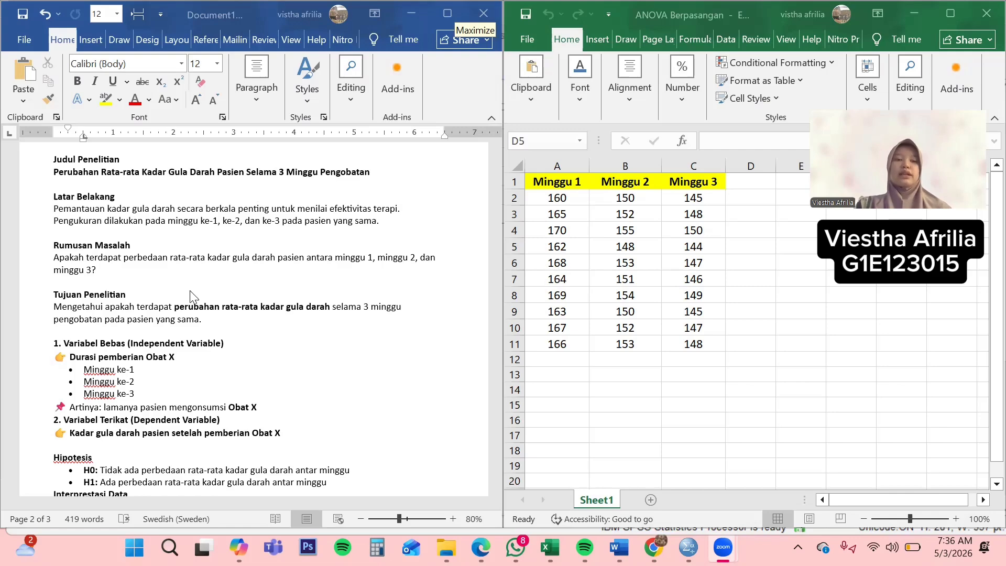
Read through the Word study outline, from the background and research question to the variables, hypotheses, interpretation rules and weekly data table.
scroll(109, 213, "down", 1)
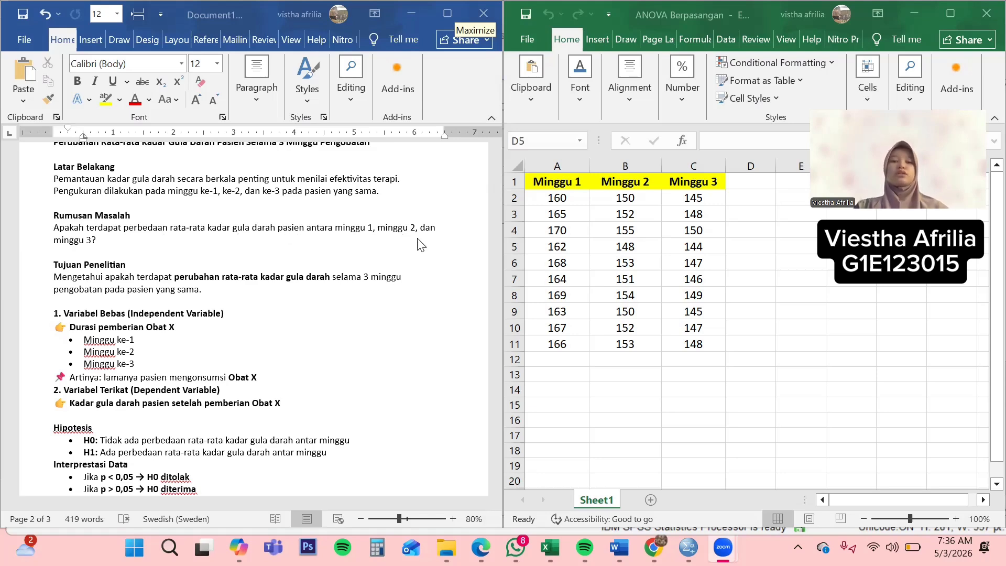
left_click(194, 293)
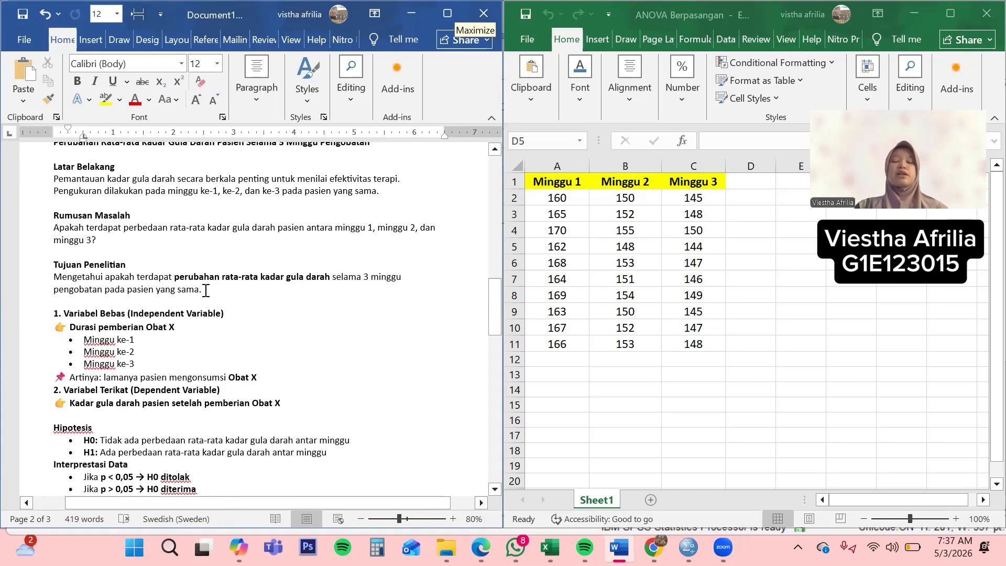
scroll(206, 290, "down", 1)
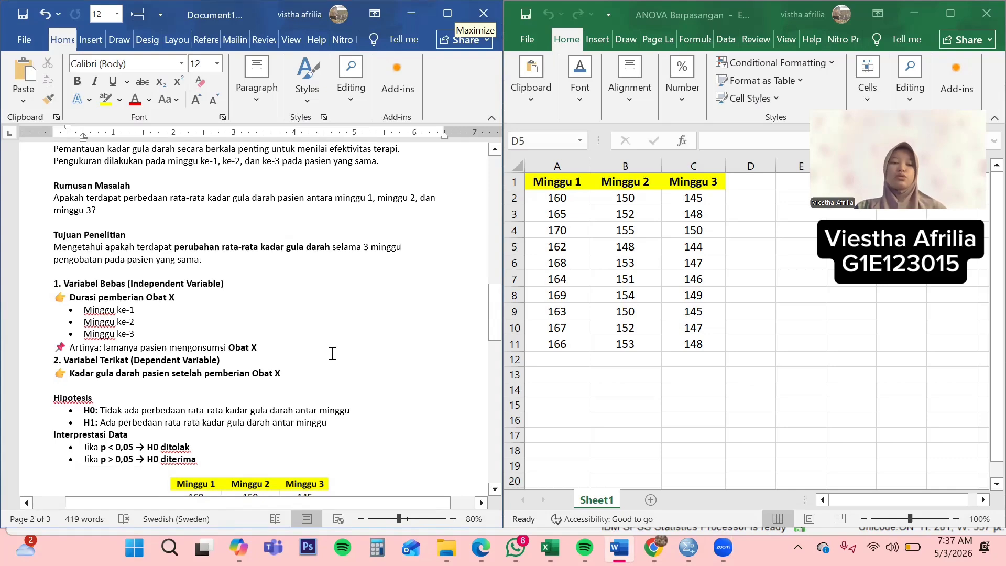
scroll(332, 354, "down", 2)
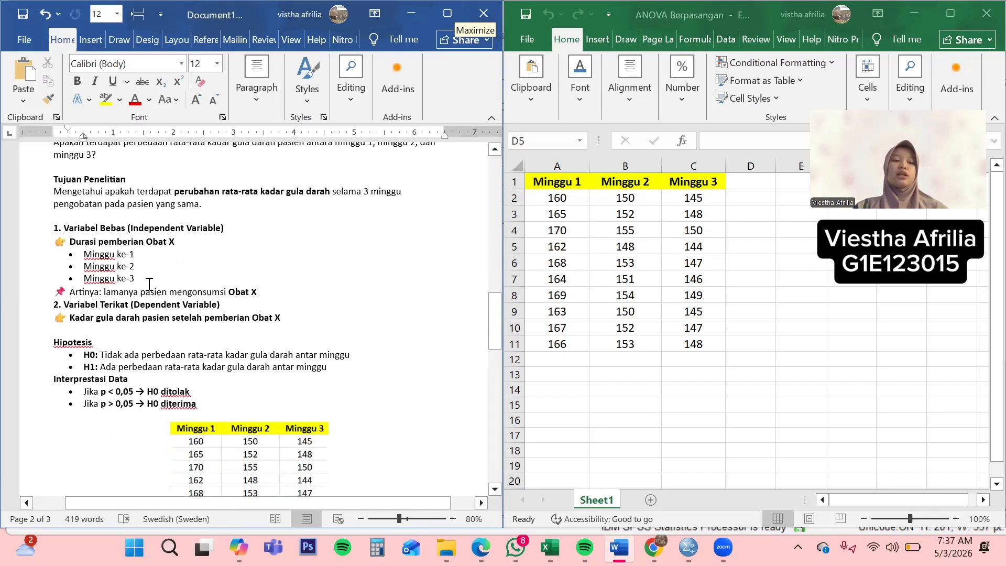
scroll(85, 317, "down", 1)
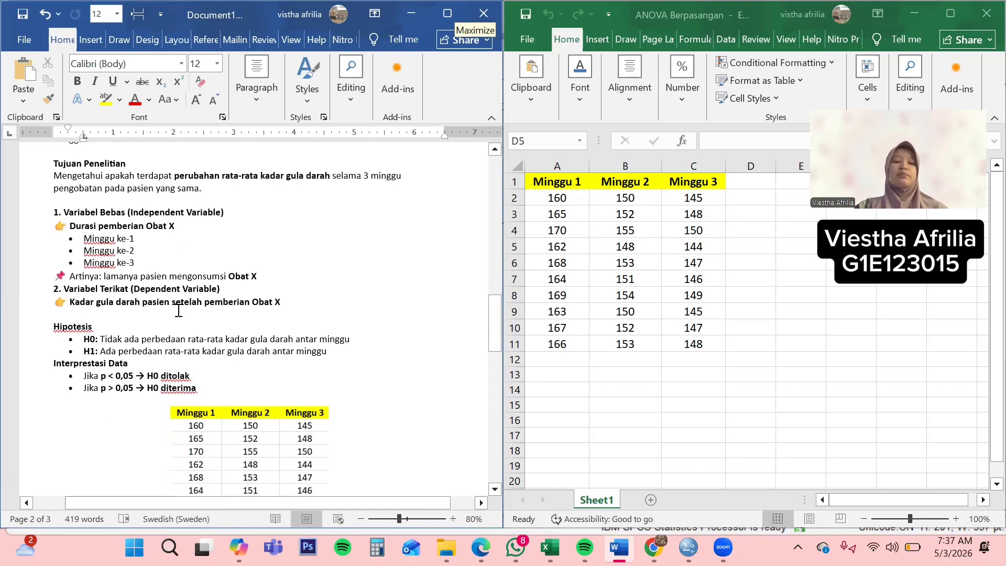
scroll(279, 310, "down", 1)
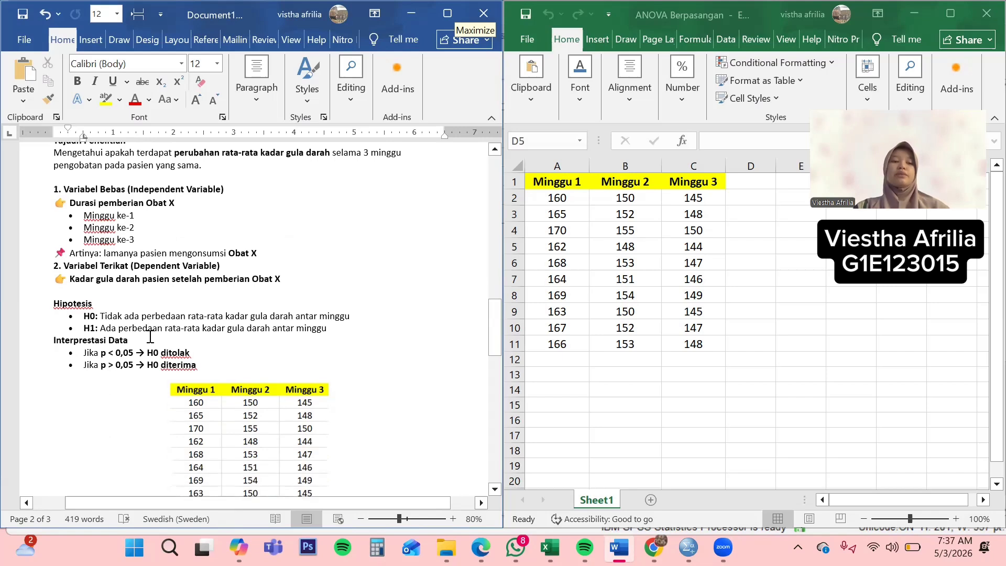
scroll(167, 291, "down", 1)
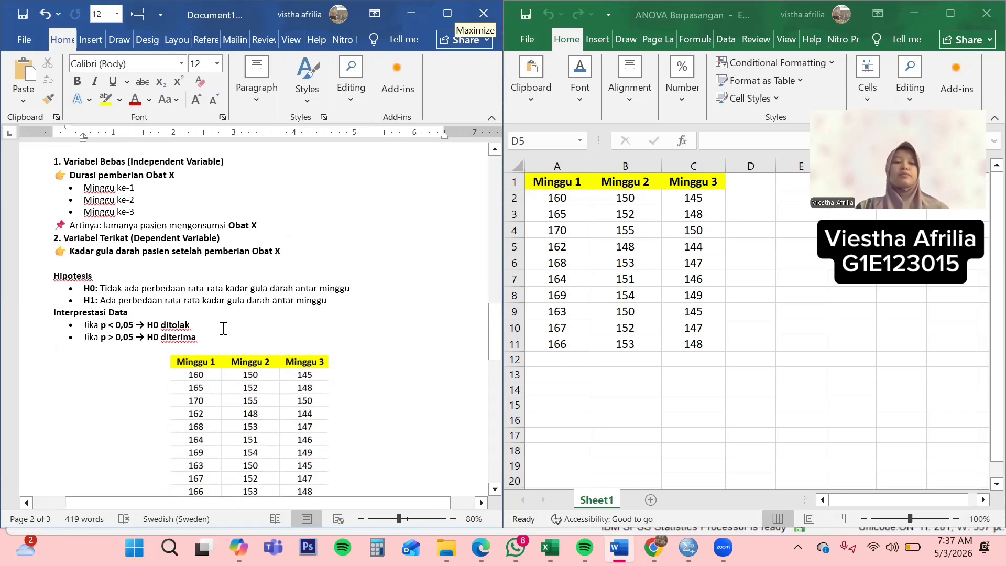
scroll(61, 281, "down", 1)
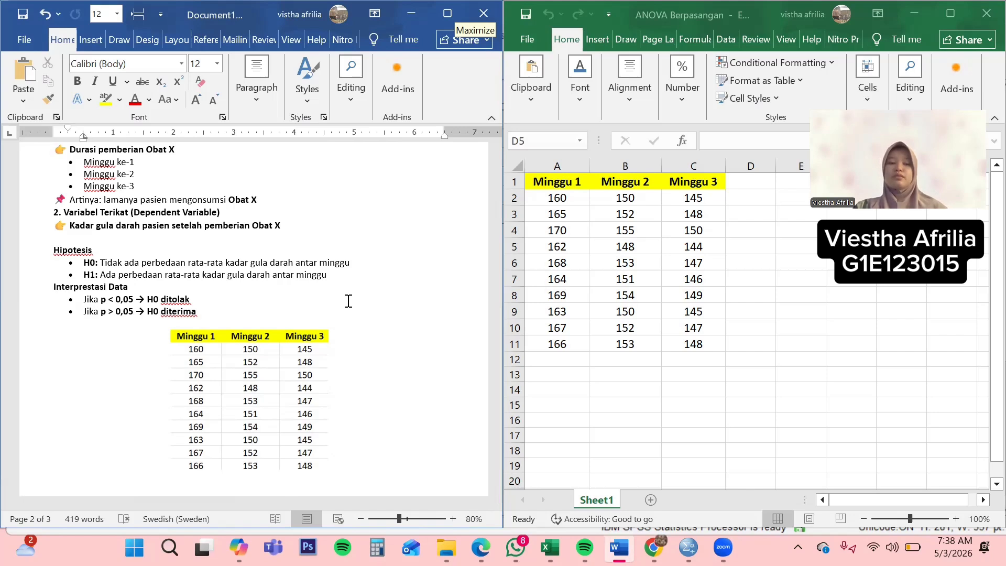
scroll(280, 361, "down", 2)
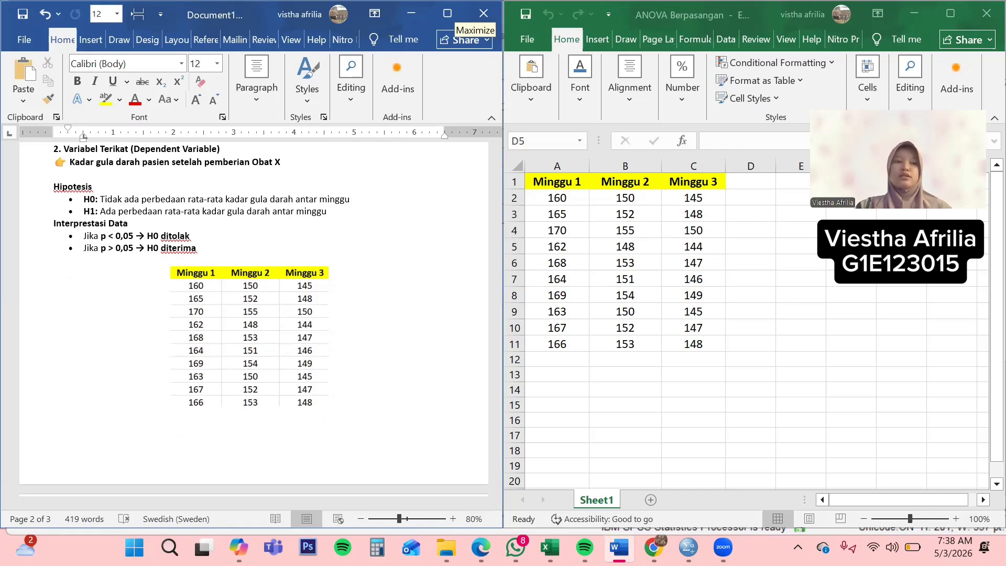
Switch to SPSS Statistics and create a new empty dataset.
key("alt+Tab")
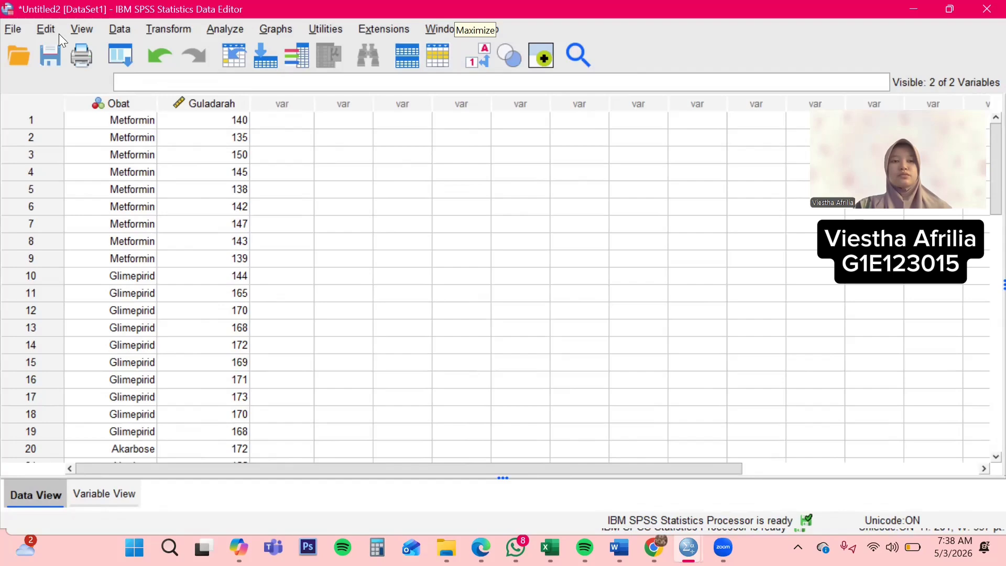
left_click(13, 28)
mouse_move(252, 30)
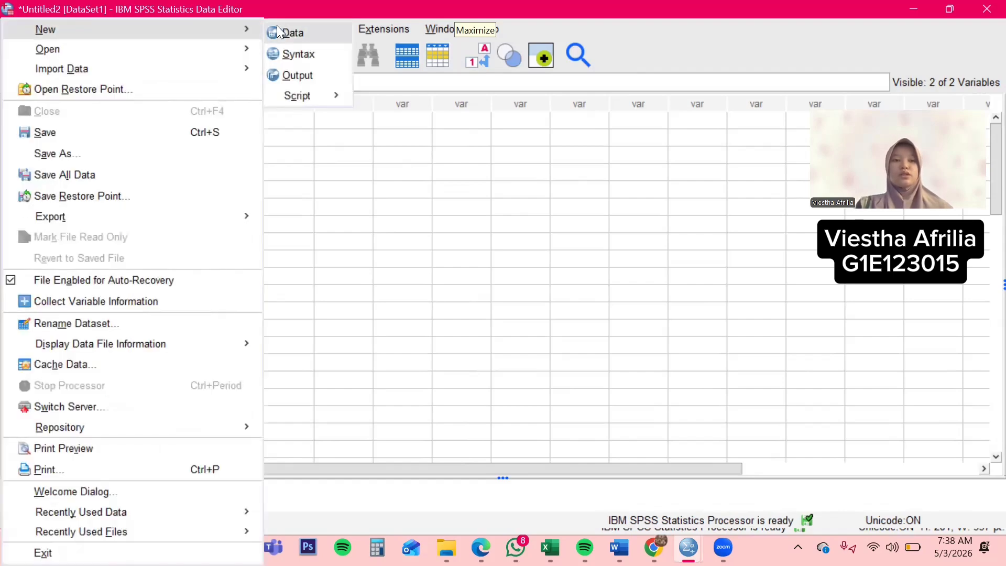
left_click(276, 25)
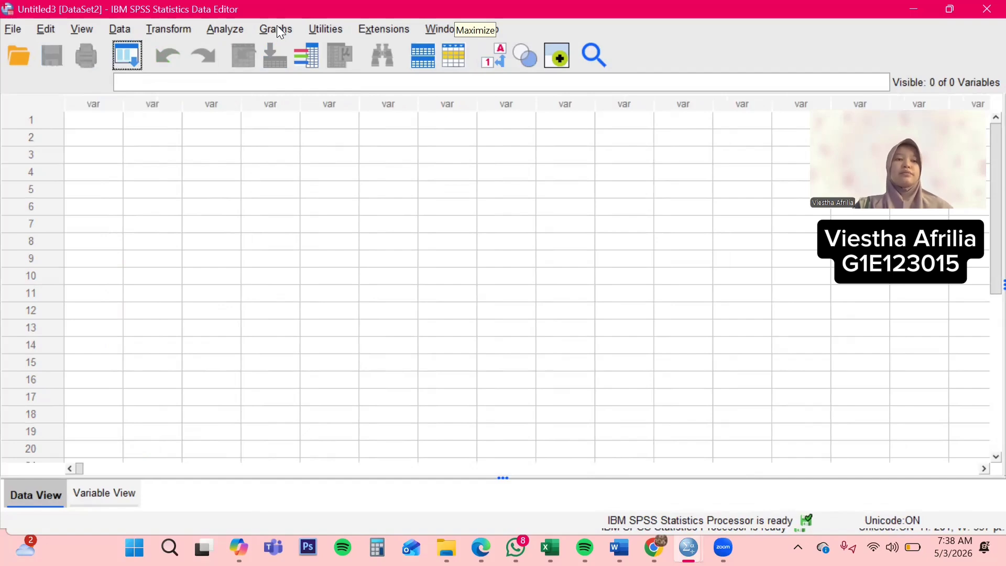
Import the Excel file ANOVA Berpasangan.xlsx from the METOPEN folder with the default read settings, and check its variable definitions.
key("alt+f")
mouse_move(197, 68)
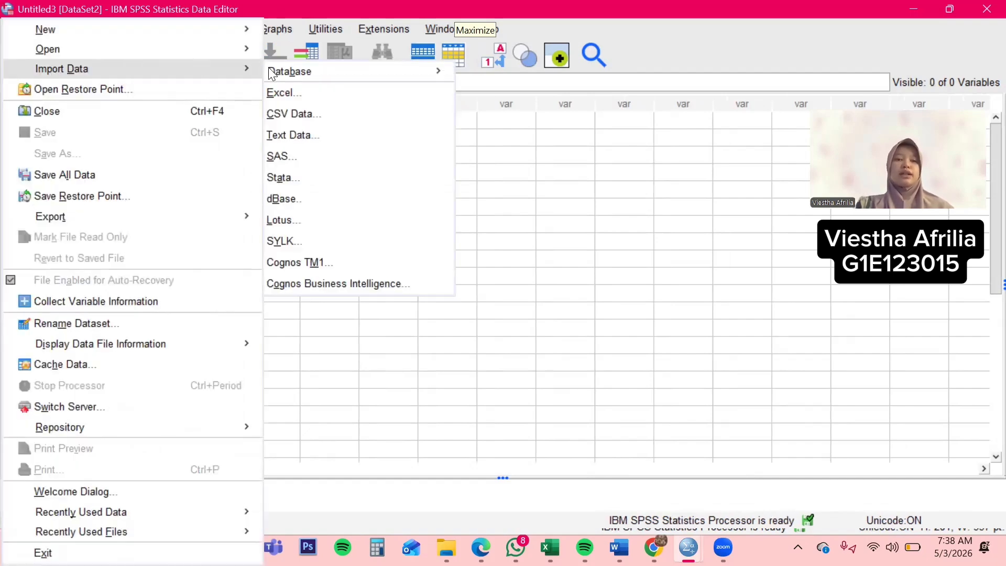
left_click(296, 92)
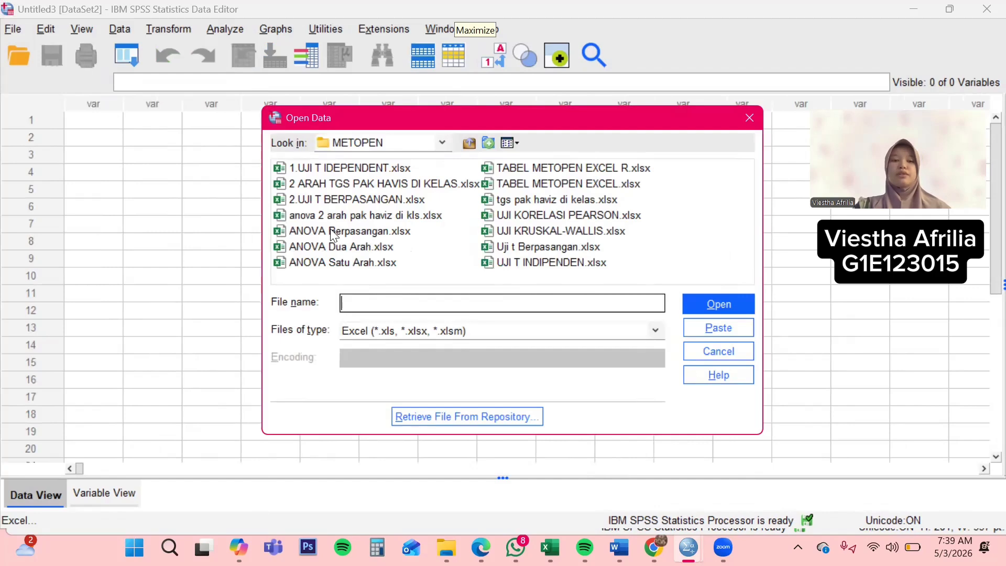
left_click(335, 231)
left_click(742, 304)
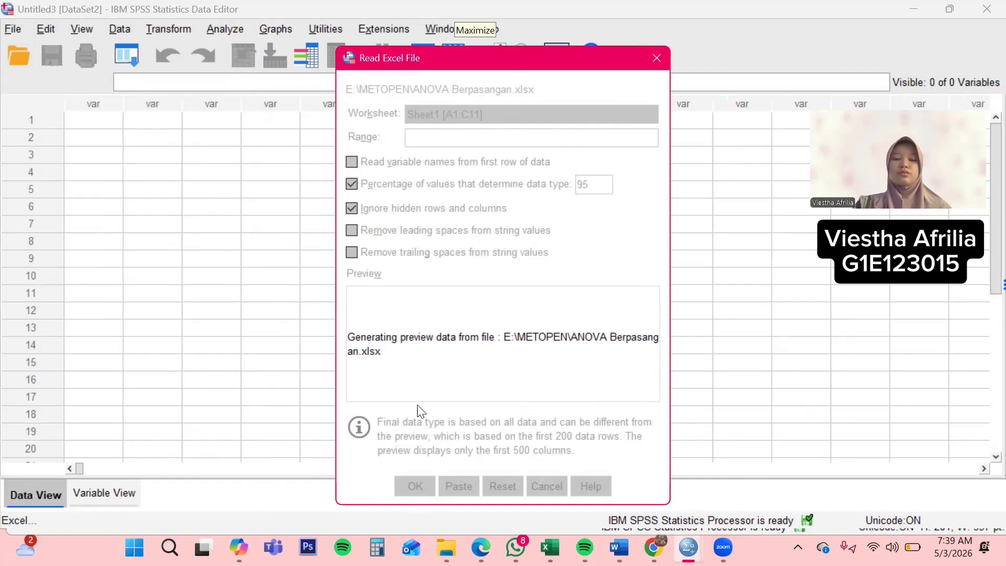
left_click(410, 485)
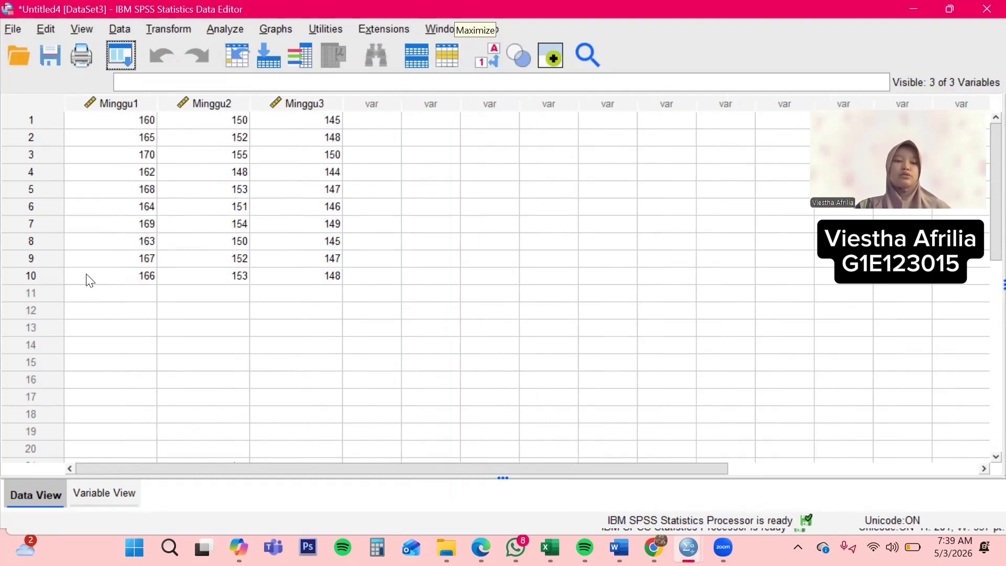
left_click(102, 495)
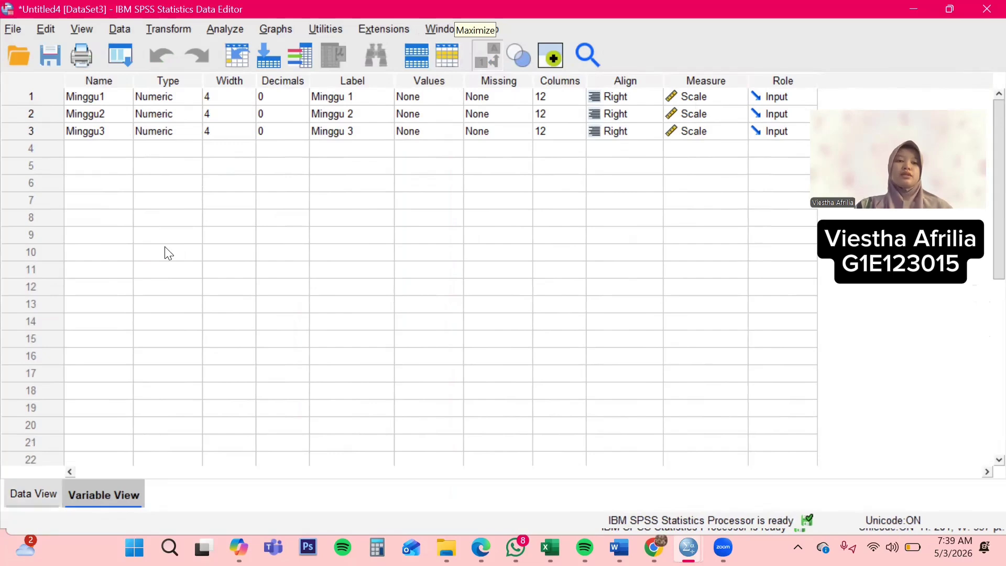
key("ctrl+t")
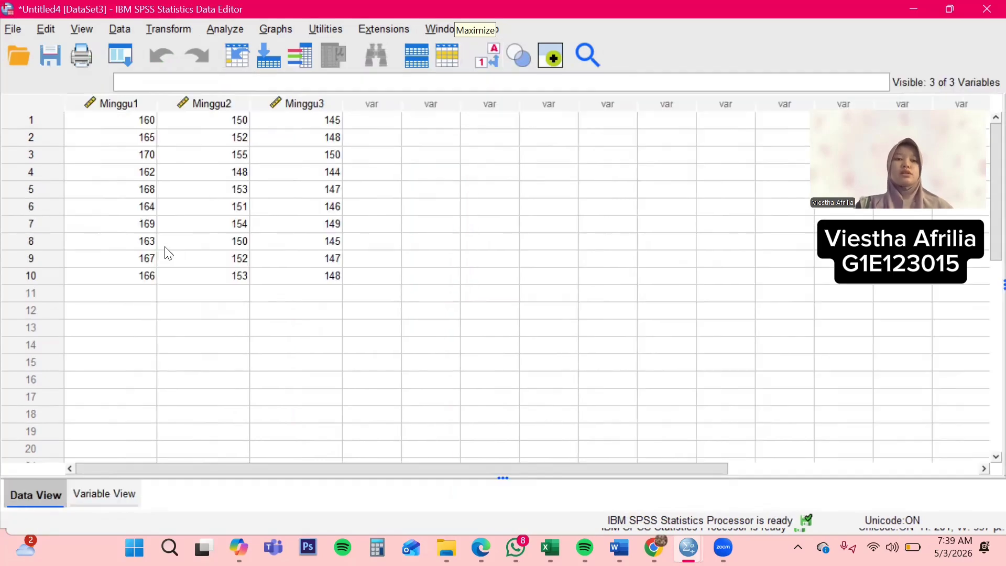
Start a General Linear Model Repeated Measures analysis and add the within-subject factor Waktu with 3 levels.
left_click(224, 29)
mouse_move(350, 157)
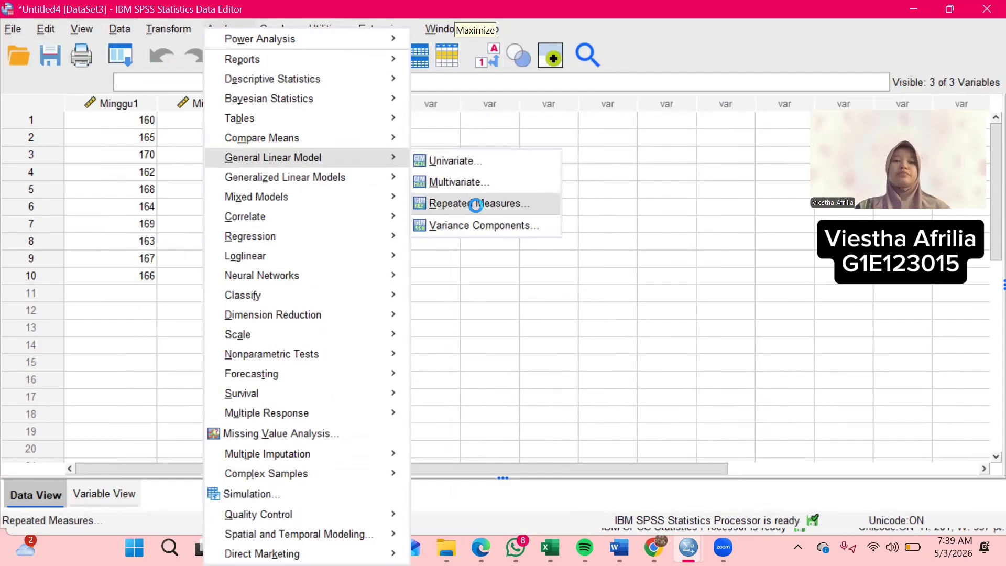
key("BackSpace")
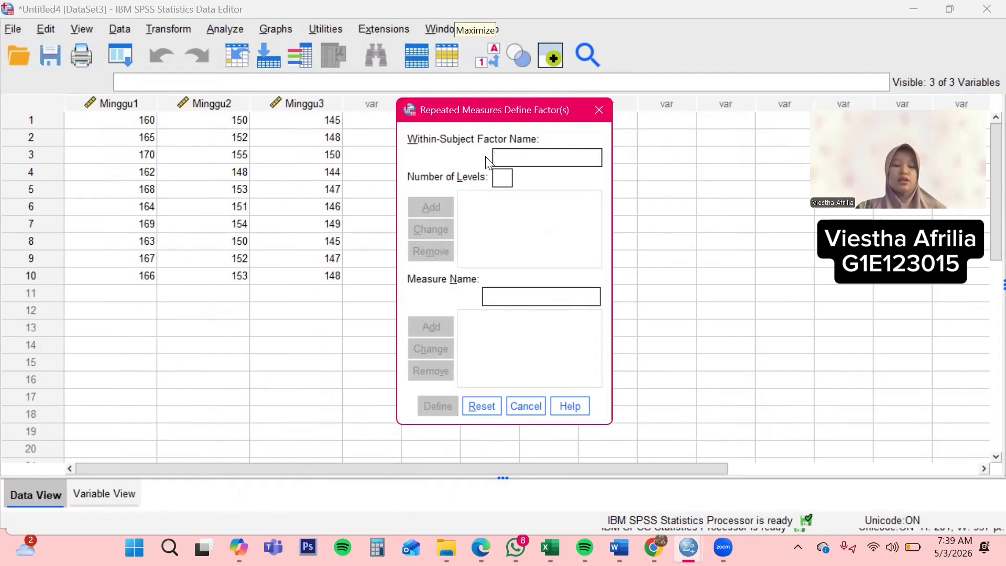
type("W")
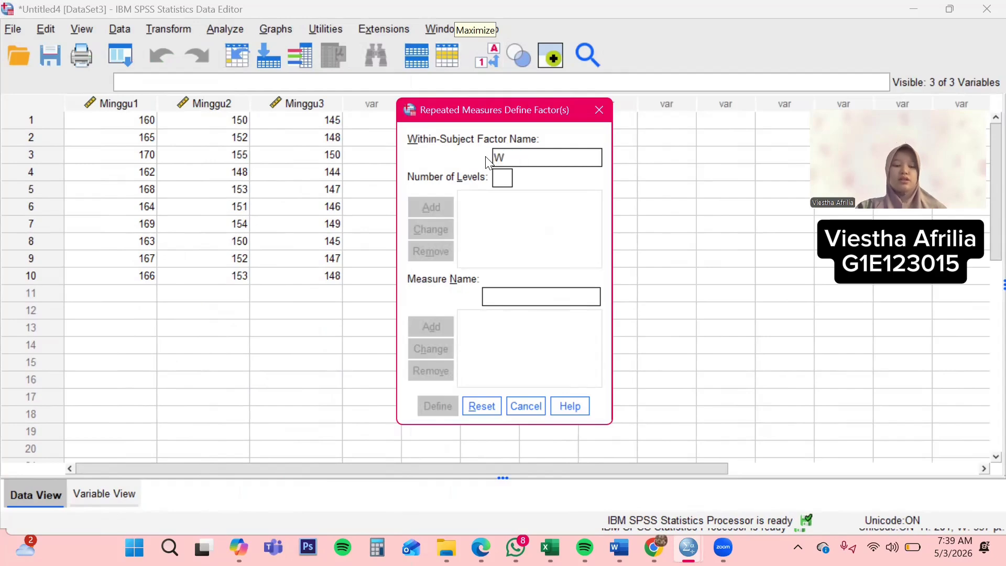
type("aktu")
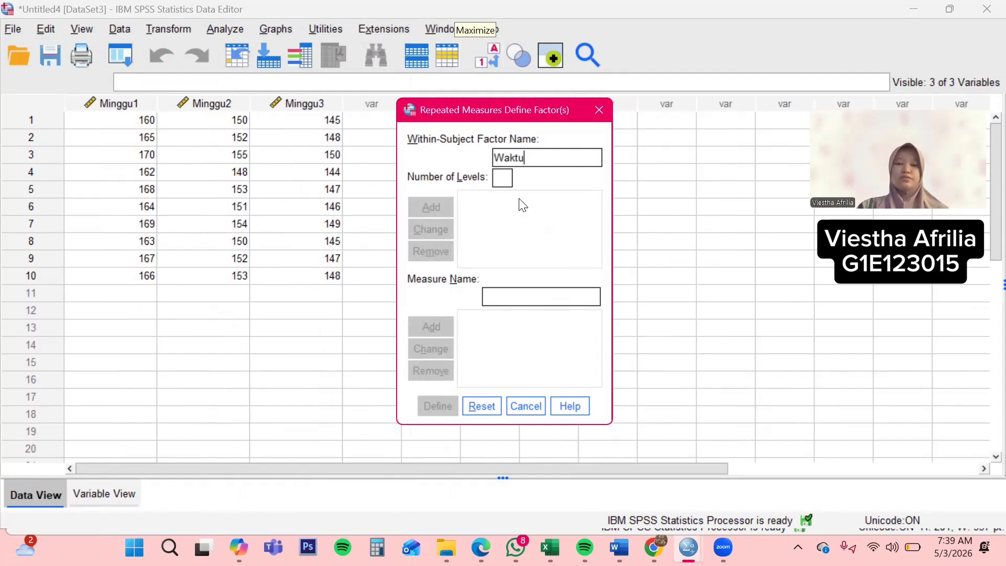
left_click(501, 174)
type("3")
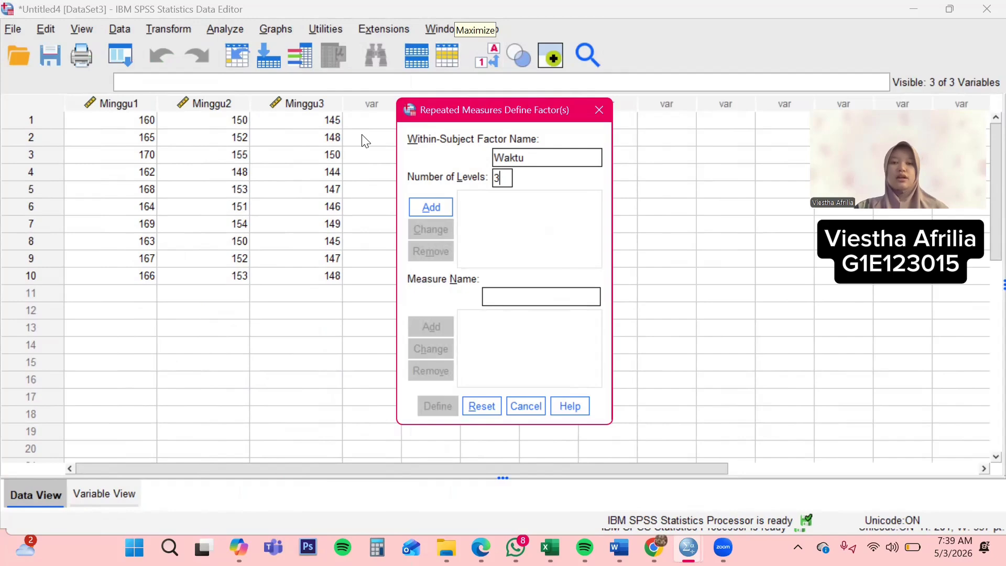
left_click(431, 208)
Add the measure name obatX, written without a space, to the repeated measures definition.
left_click(518, 297)
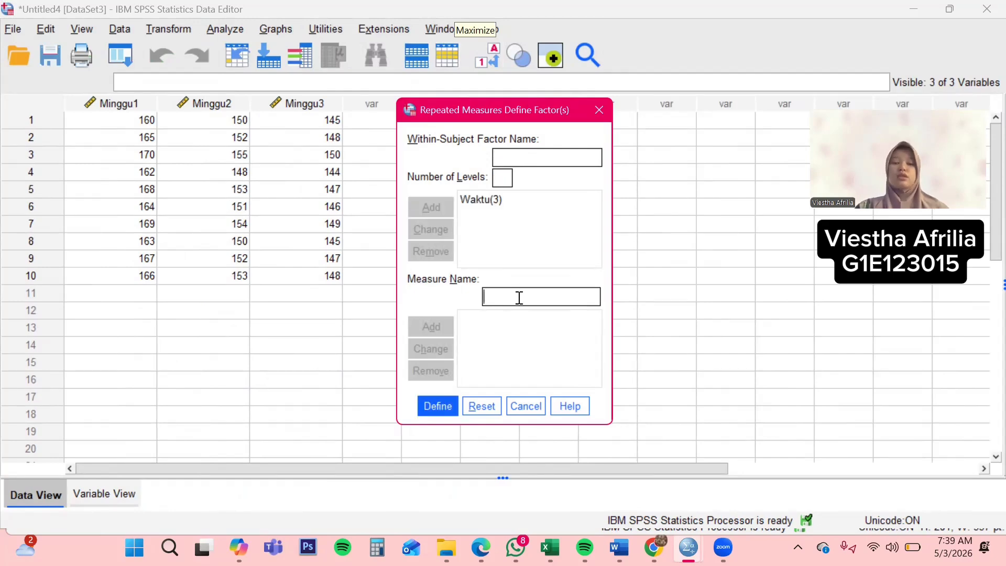
type("obat X")
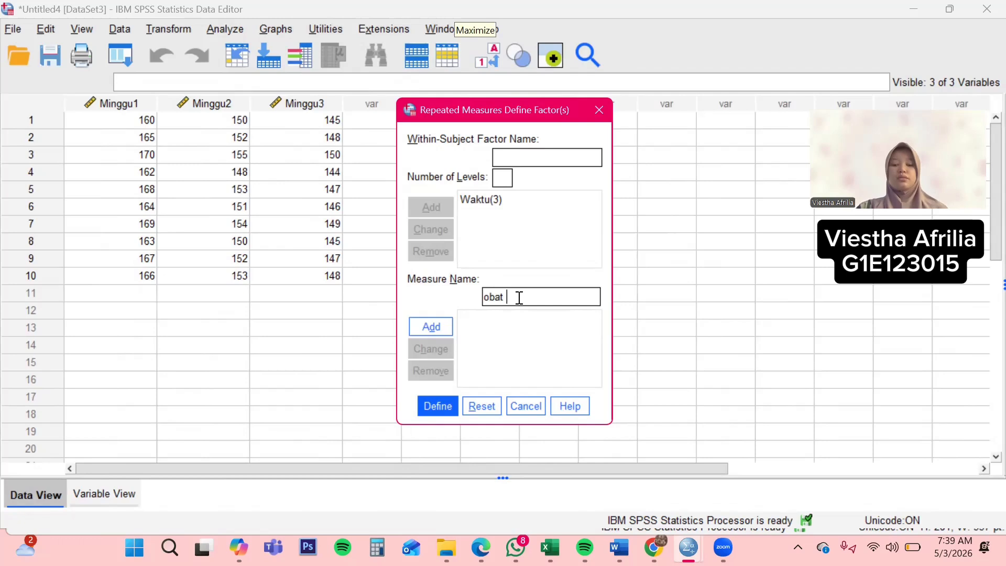
left_click(432, 328)
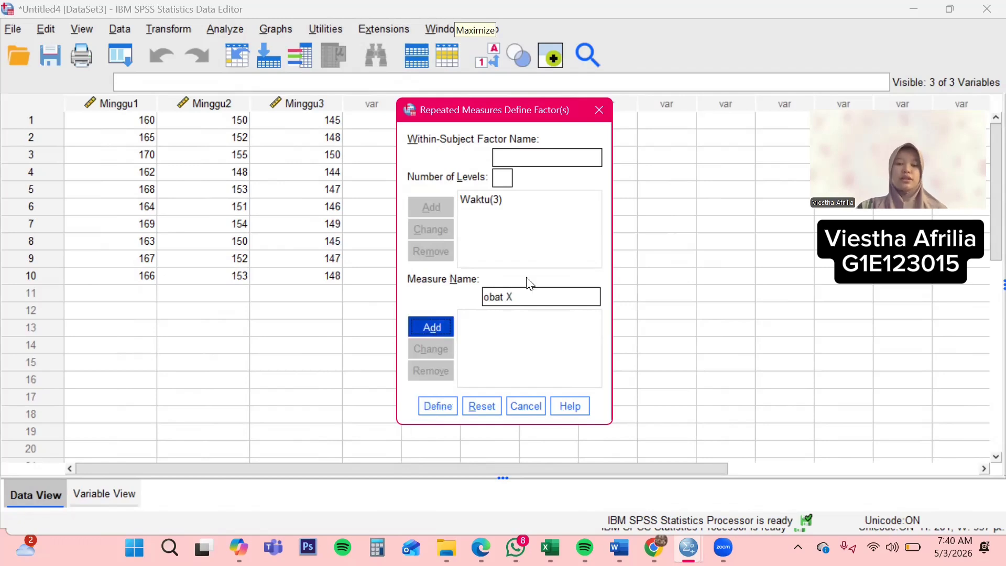
left_click(651, 226)
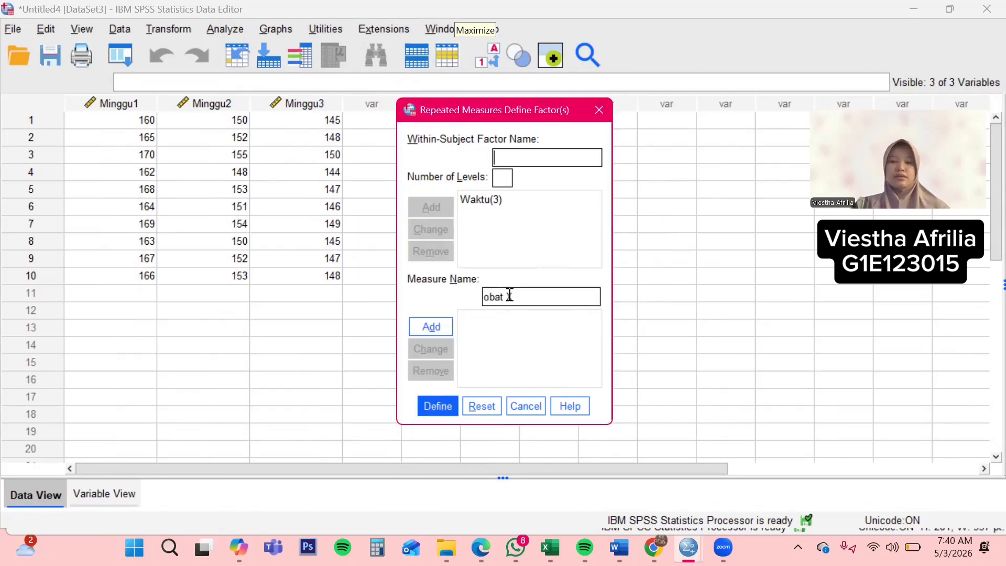
left_click(509, 297)
key("BackSpace")
left_click(420, 323)
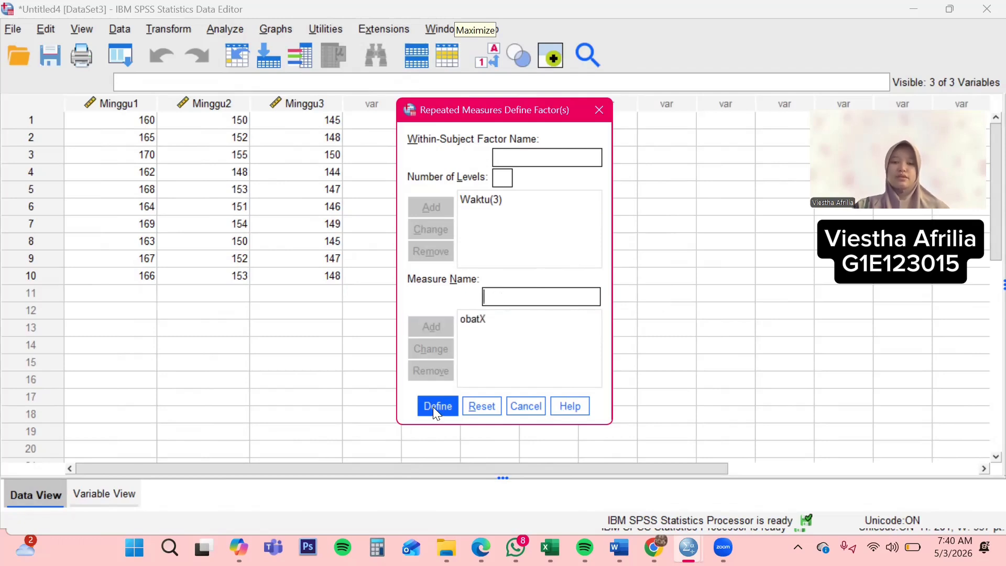
Define the factor and assign Minggu1, Minggu2 and Minggu3 in order to the three within-subjects levels of Waktu.
key("Return")
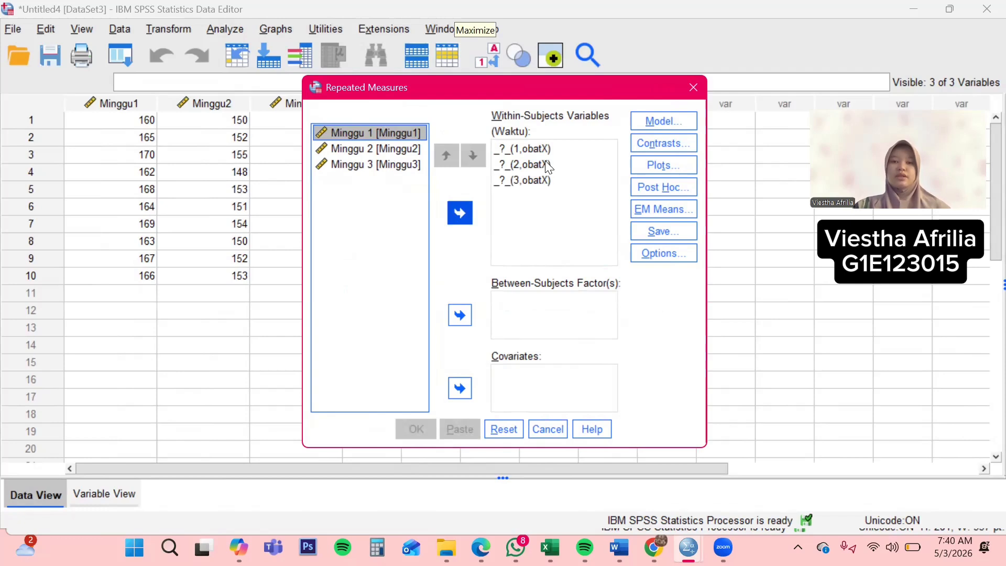
left_click(459, 214)
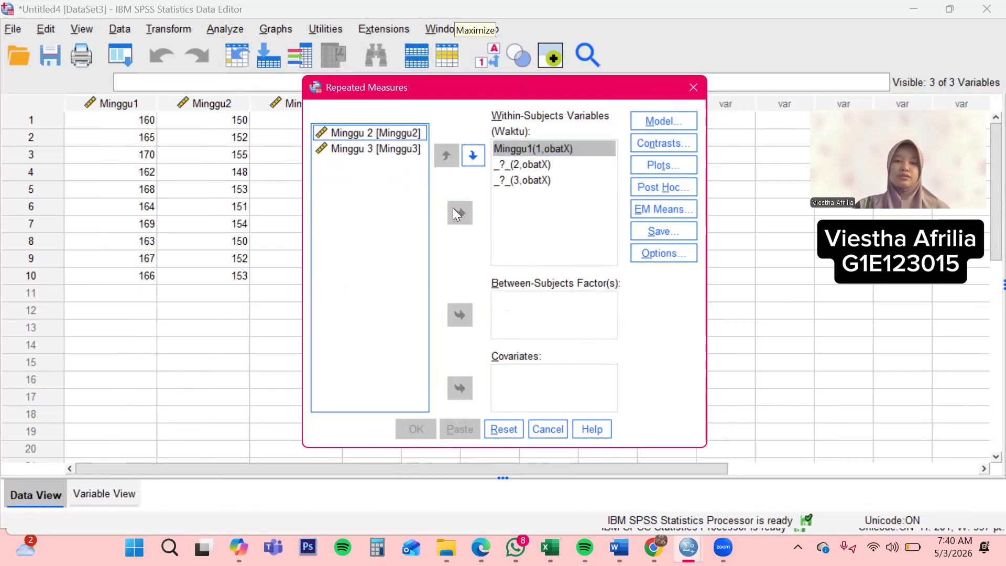
double_click(388, 133)
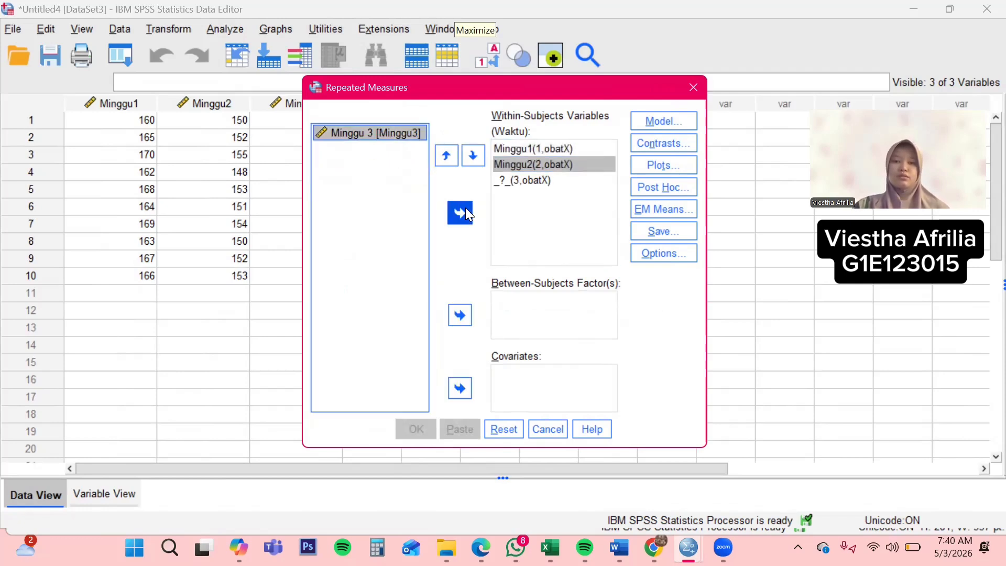
left_click(465, 208)
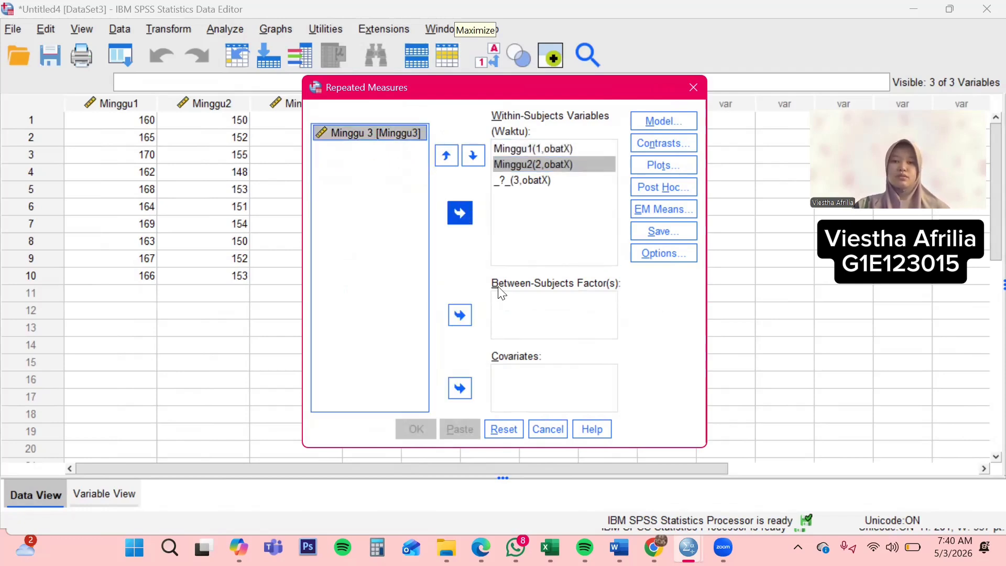
Set the repeated measures analysis to save standardized residuals and display estimated marginal means for Waktu.
left_click(662, 165)
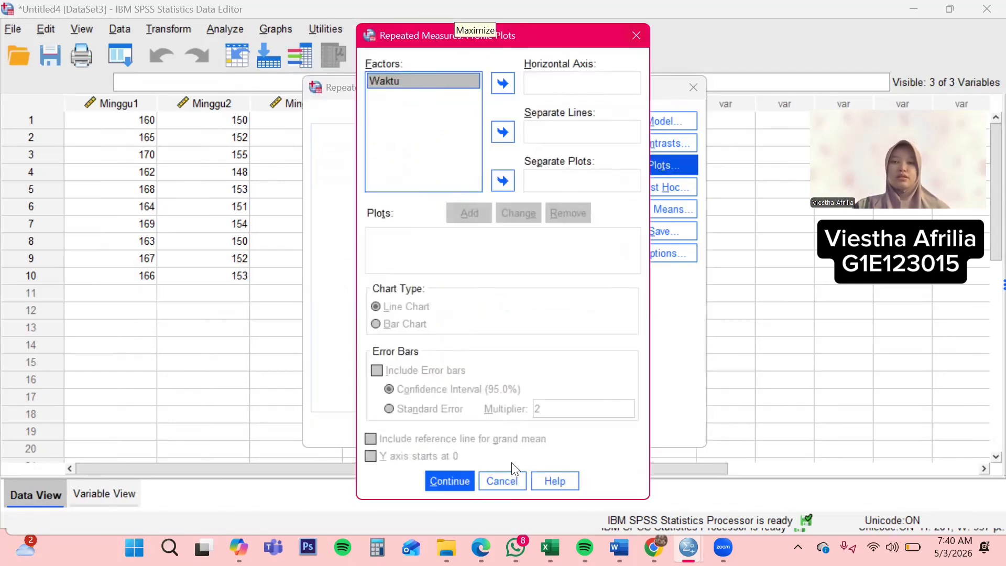
left_click(498, 481)
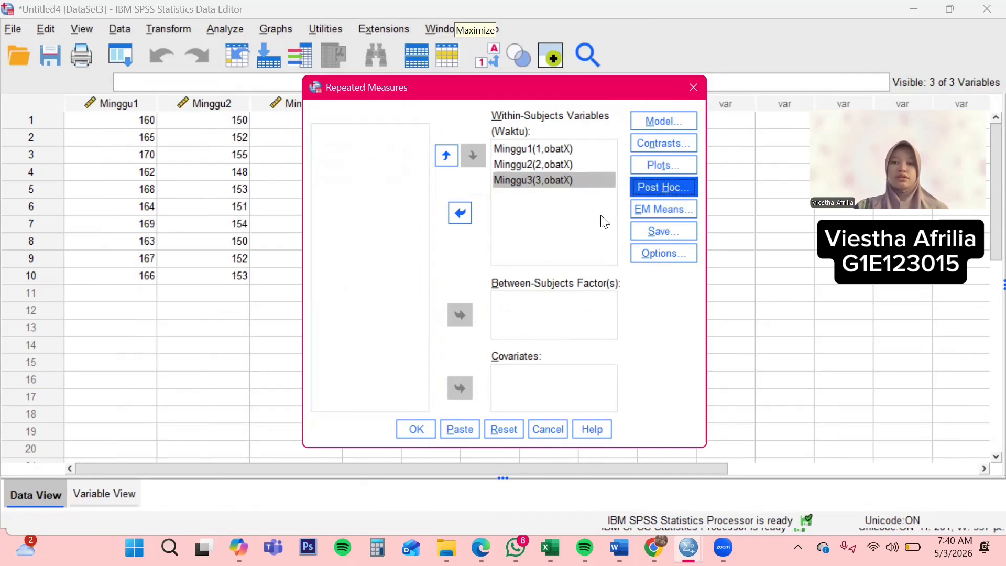
left_click(664, 230)
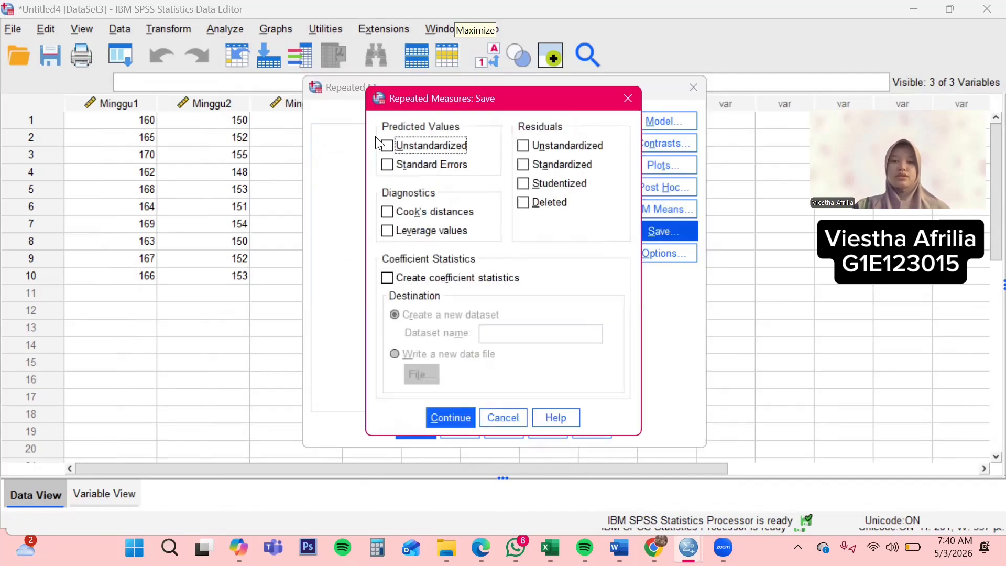
left_click(522, 165)
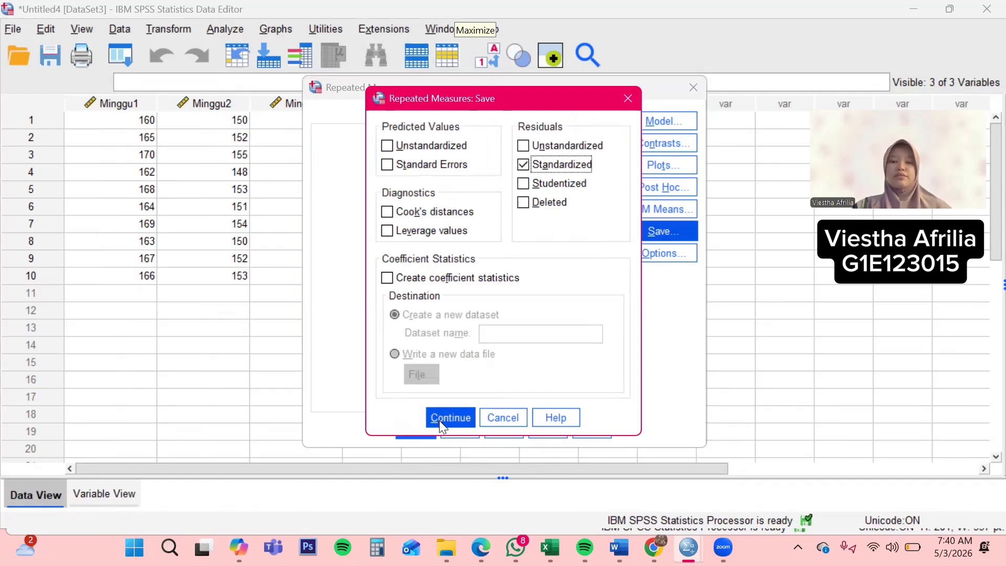
left_click(657, 209)
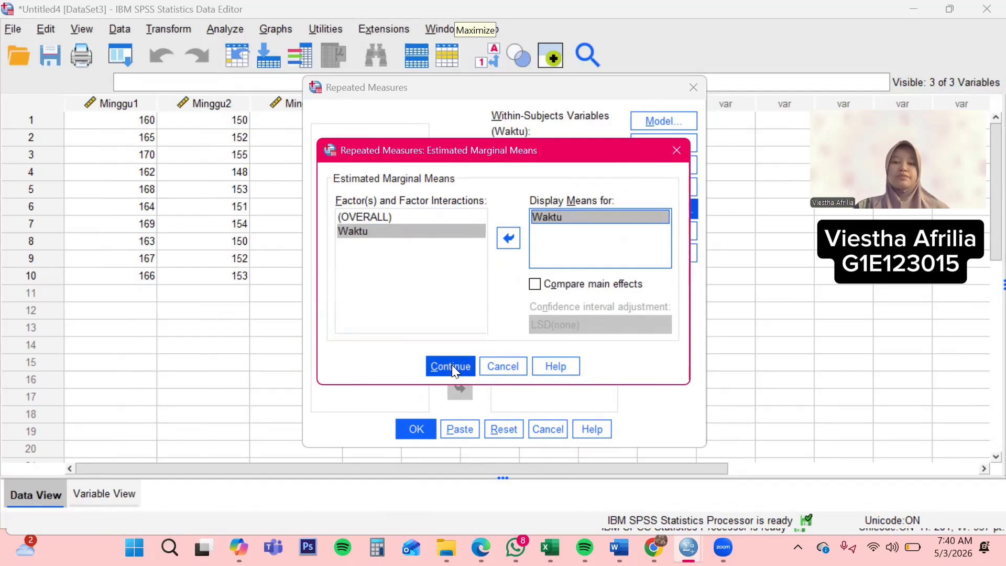
left_click(671, 232)
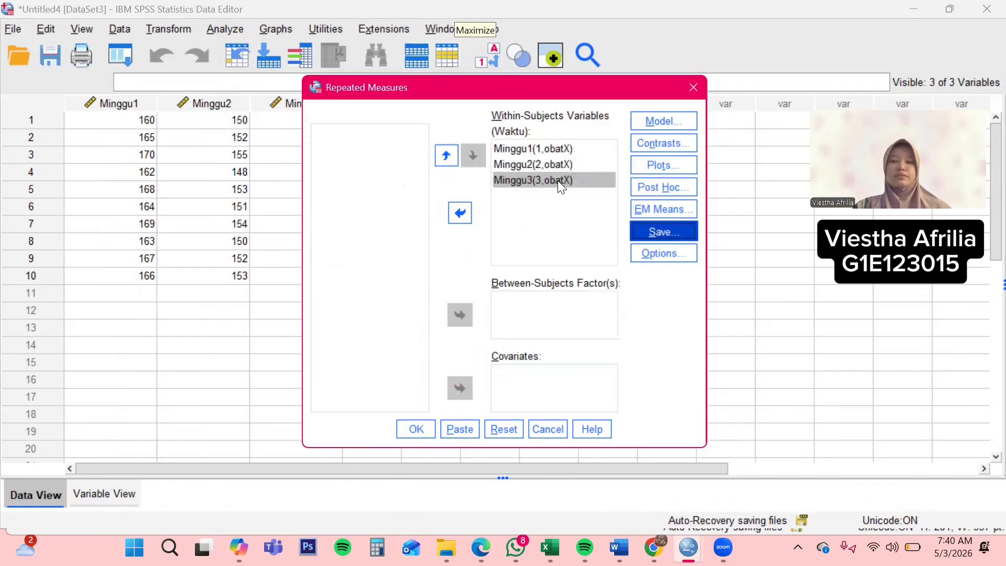
left_click(449, 417)
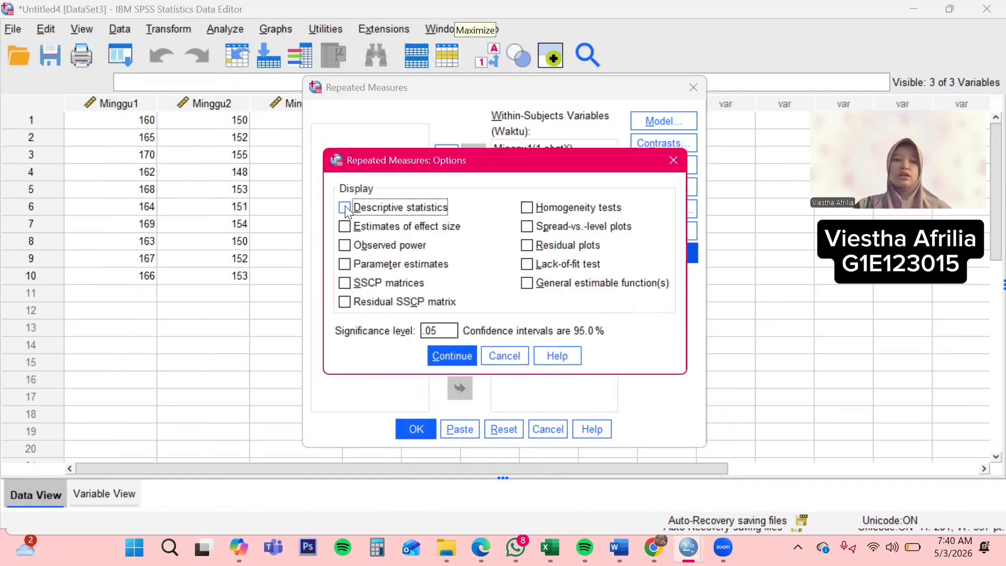
Include descriptive statistics, estimates of effect size and homogeneity tests, and run the repeated measures analysis.
left_click(344, 207)
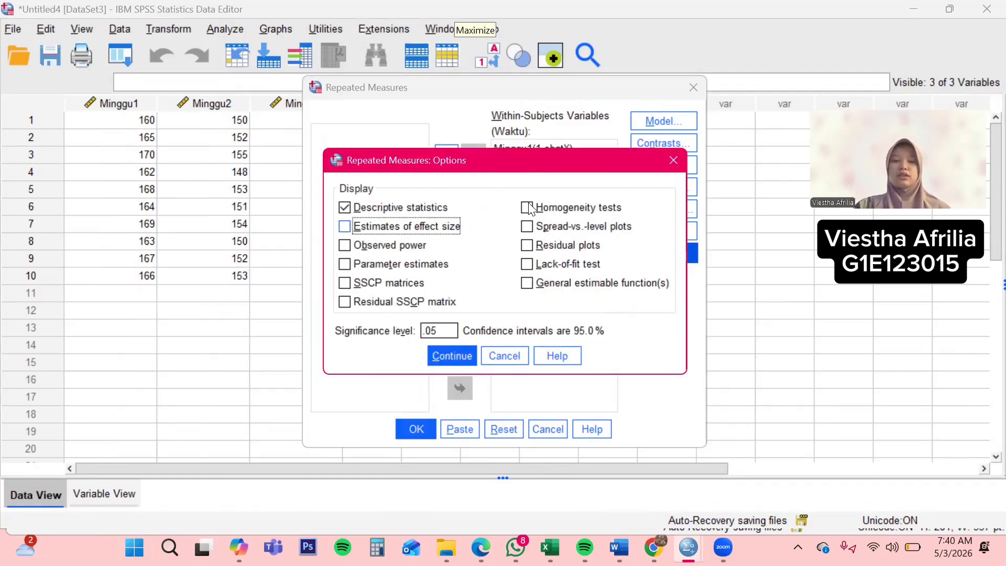
left_click(346, 226)
key("alt+h")
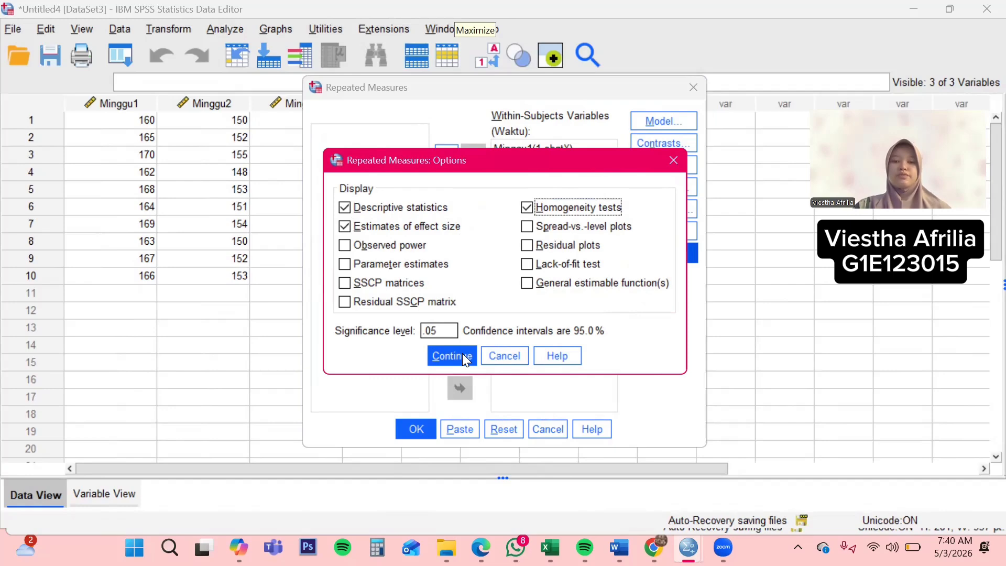
key("Return")
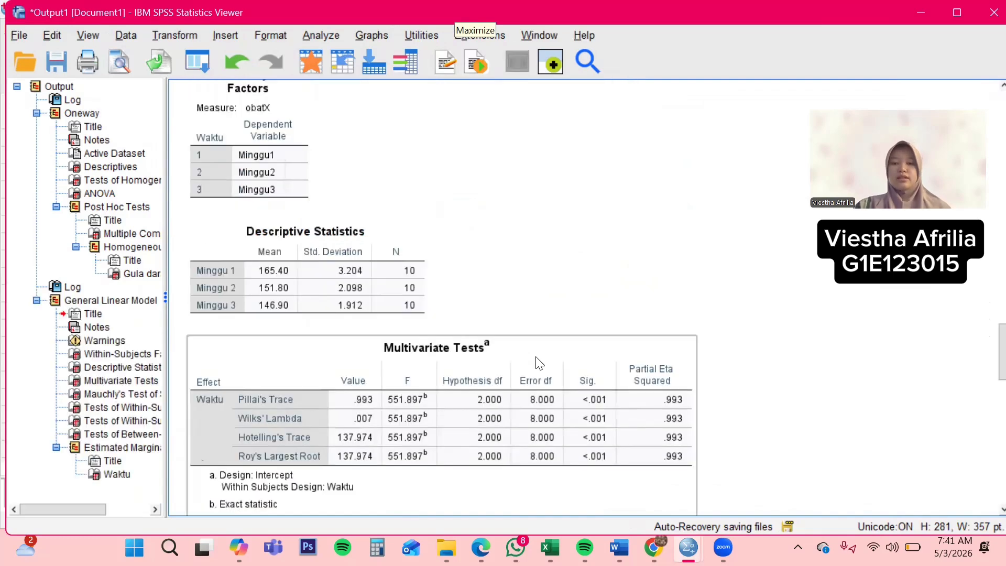
Look over the descriptive statistics and multivariate tests in the output, and return to the Untitled4 [DataSet3] data.
scroll(538, 361, "down", 3)
scroll(539, 398, "up", 2)
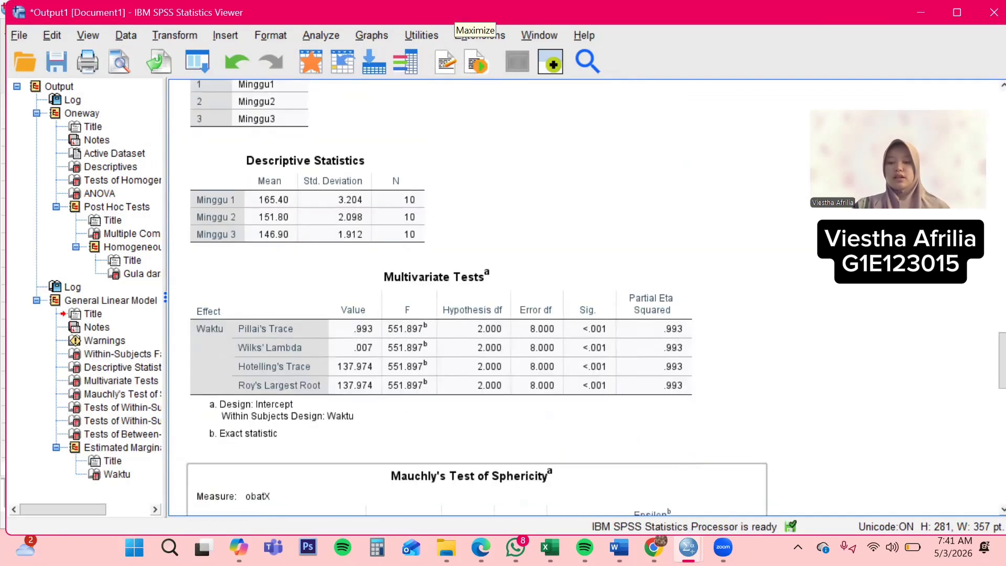
left_click(688, 548)
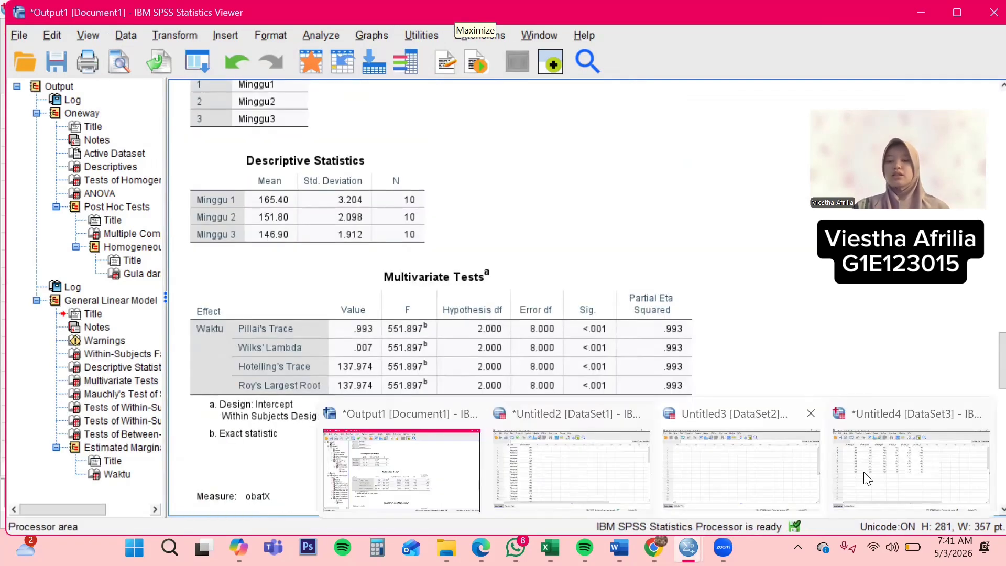
left_click(867, 478)
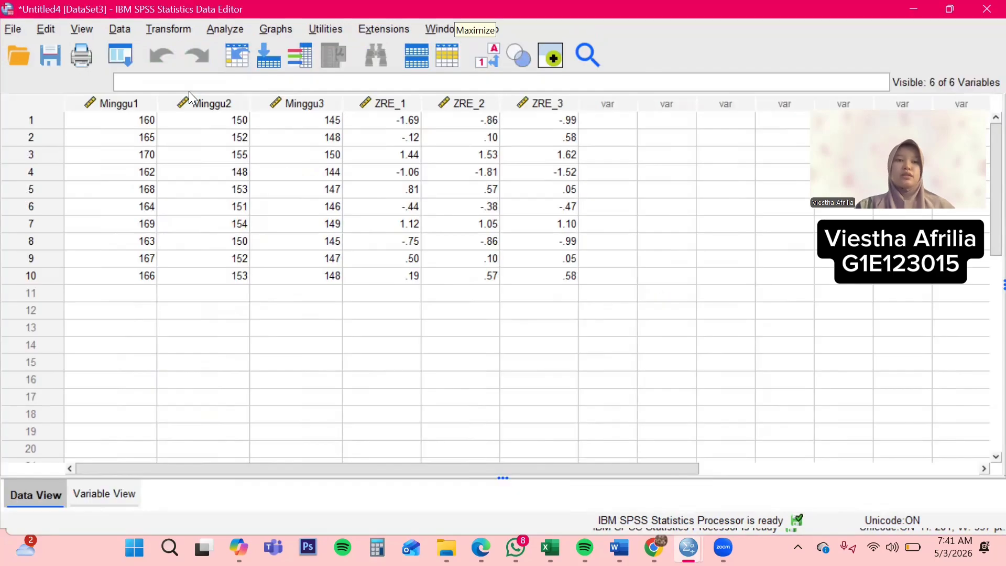
Start an Explore analysis with the standardized residuals for Minggu1, Minggu2 and Minggu3 as dependent variables.
key("alt+a")
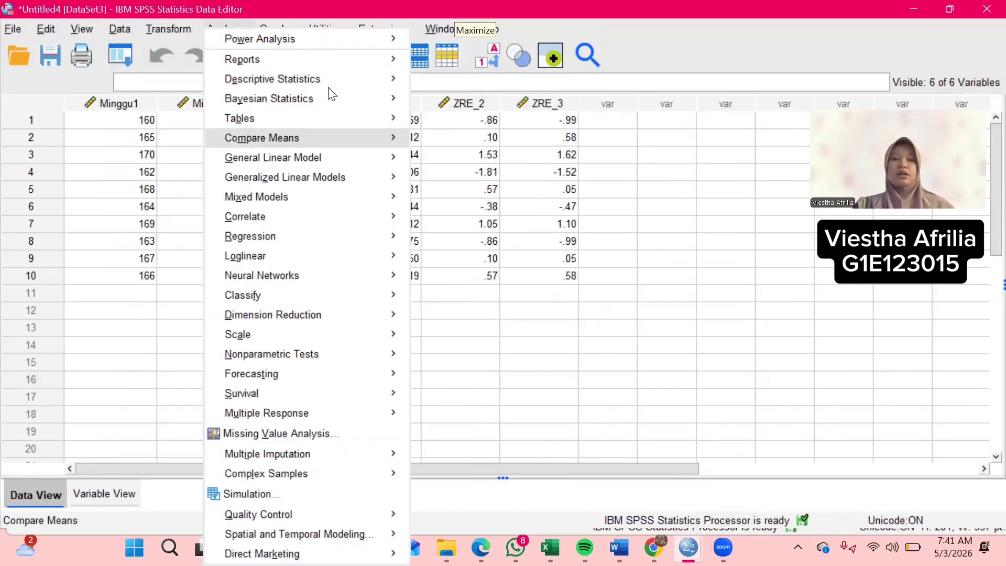
mouse_move(381, 76)
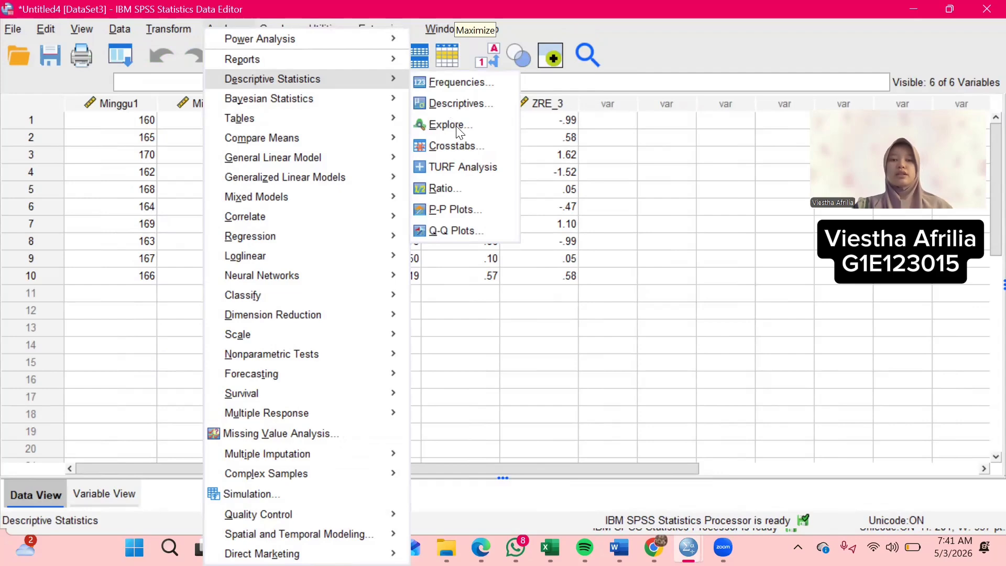
left_click(457, 127)
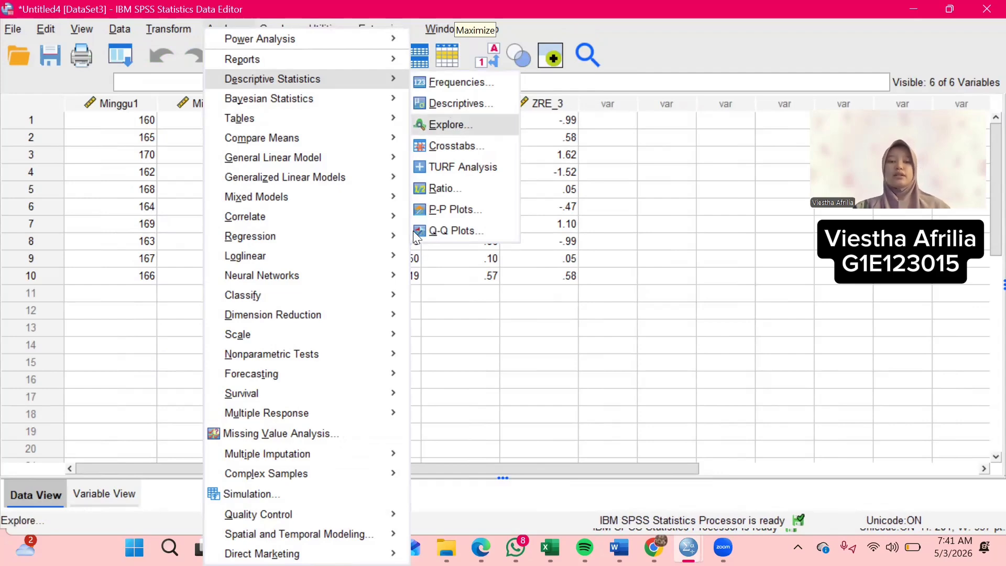
left_click(414, 232)
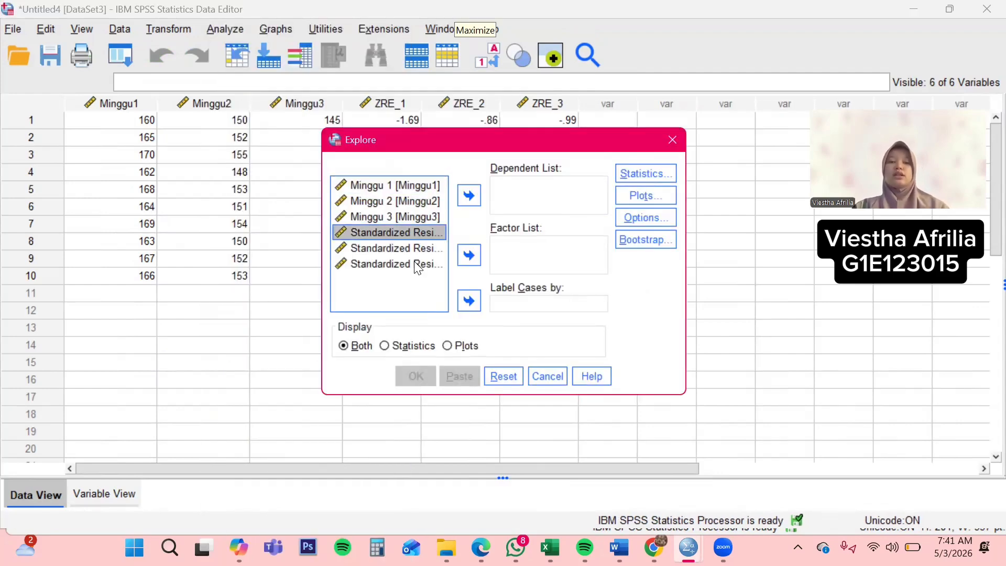
double_click(404, 231)
left_click(423, 230)
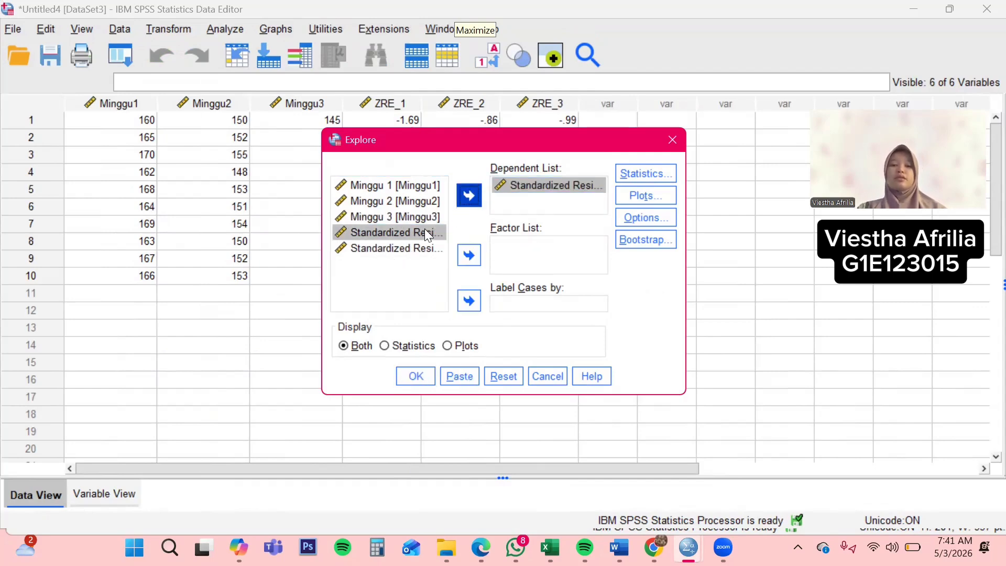
double_click(427, 234)
left_click(468, 196)
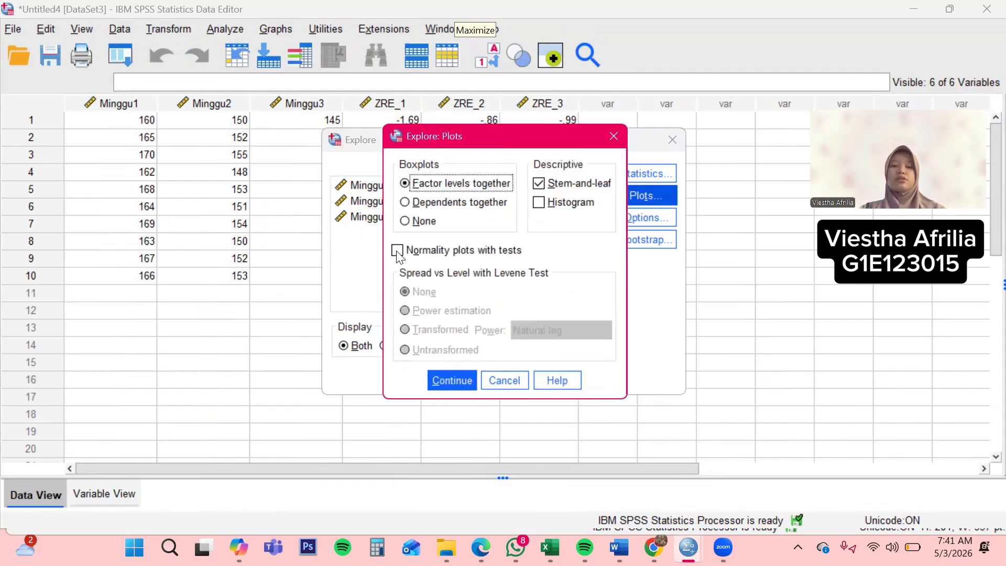
Include normality plots with tests and run the Explore analysis.
left_click(397, 250)
left_click(454, 378)
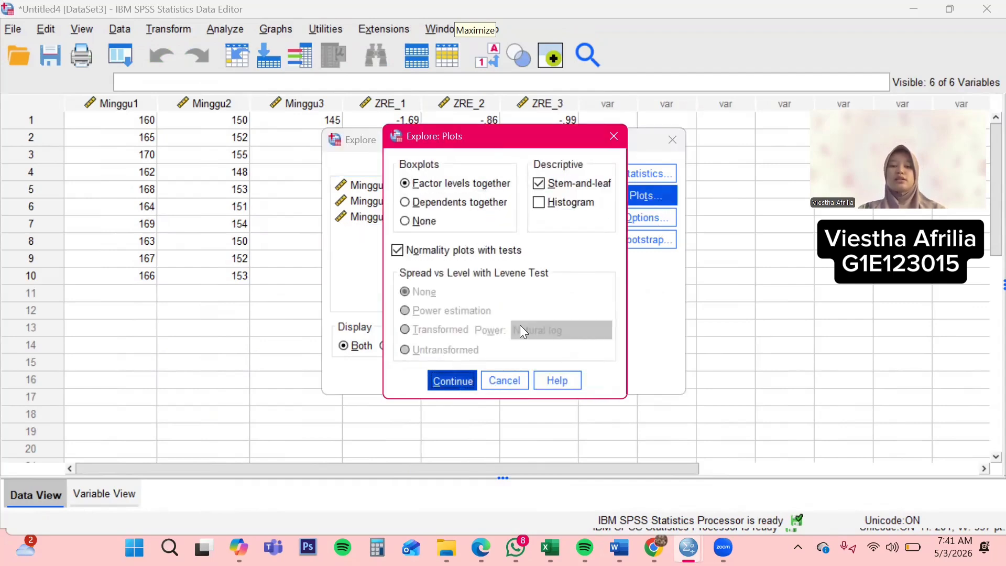
left_click(409, 376)
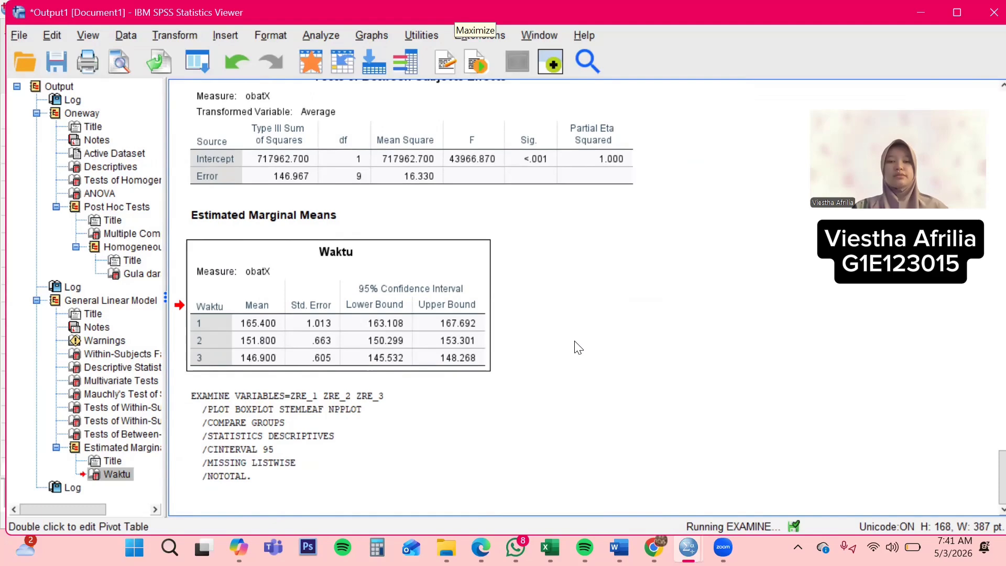
Look over the sphericity and within-subjects tests, and examine the Shapiro-Wilk significance of each week's residuals in the Tests of Normality table.
scroll(577, 347, "up", 7)
scroll(575, 342, "down", 7)
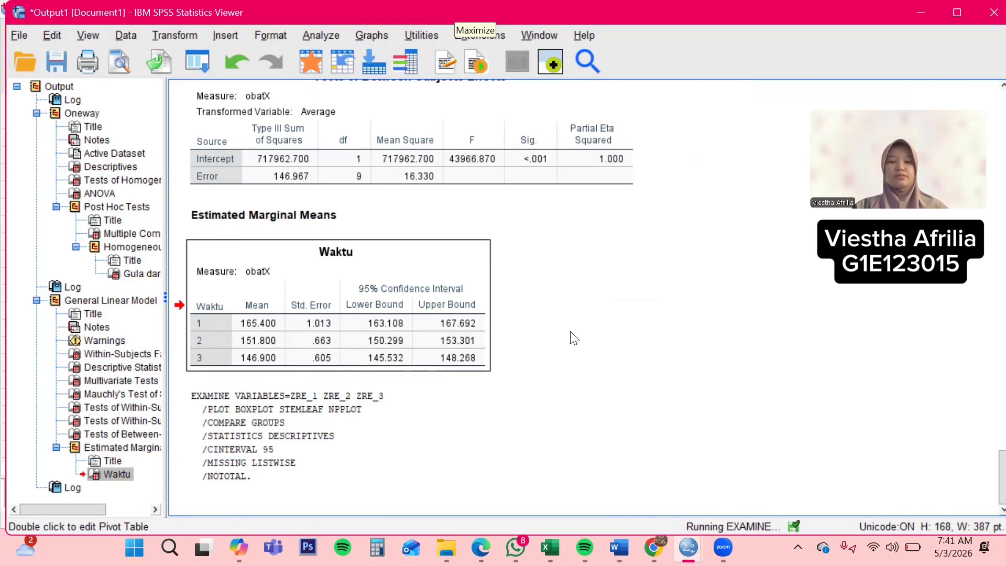
scroll(786, 441, "up", 6)
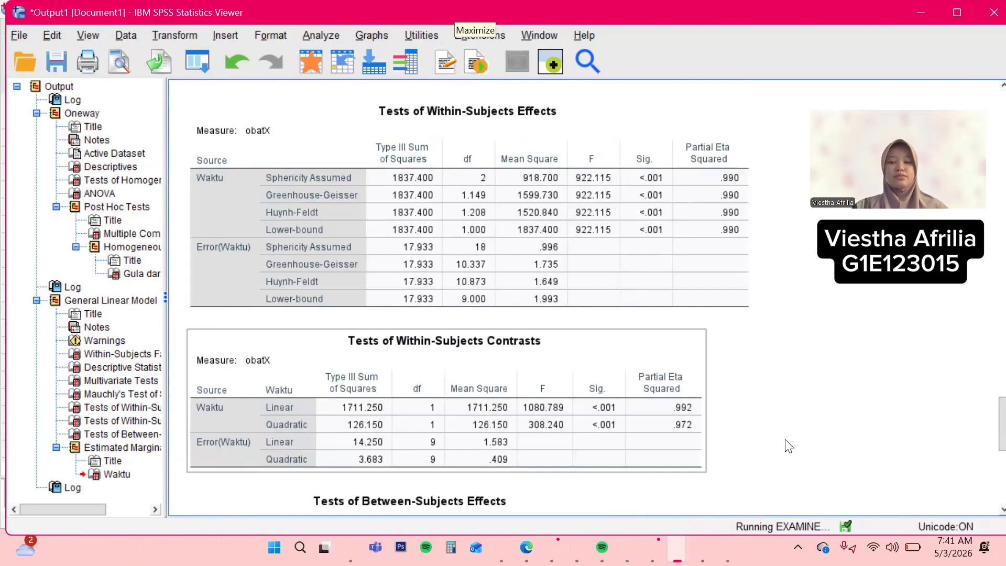
scroll(789, 446, "up", 6)
scroll(788, 445, "down", 4)
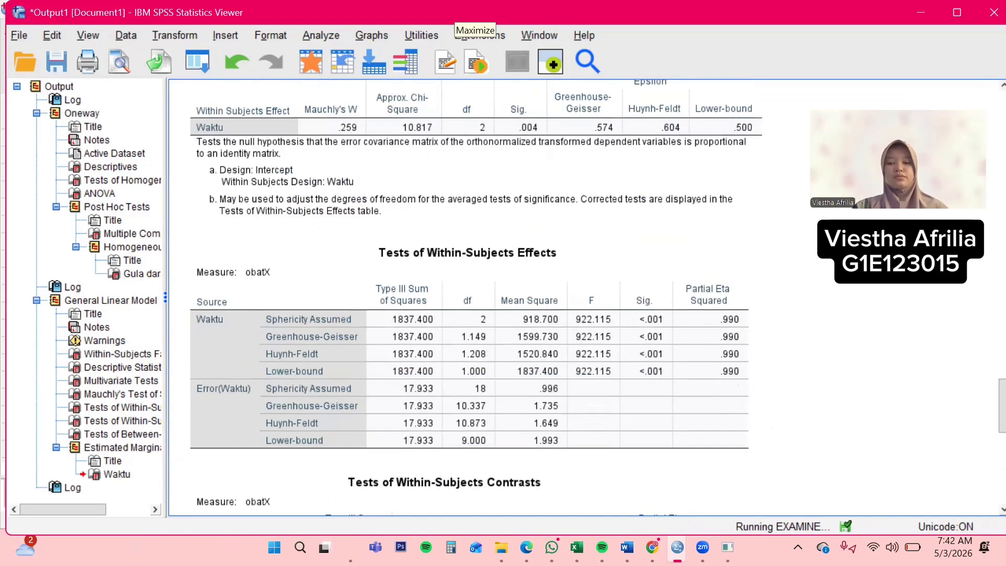
scroll(732, 347, "down", 10)
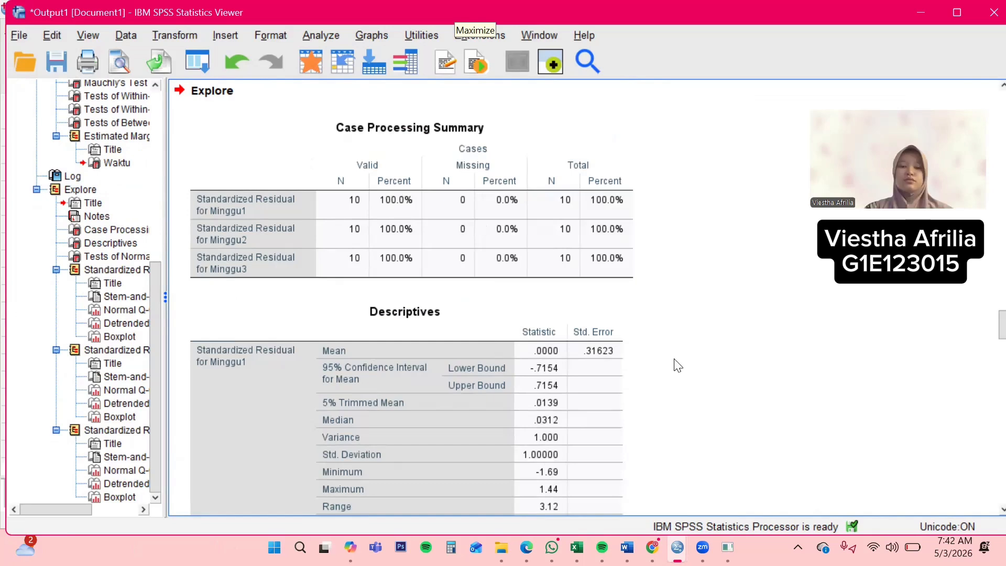
scroll(676, 365, "down", 10)
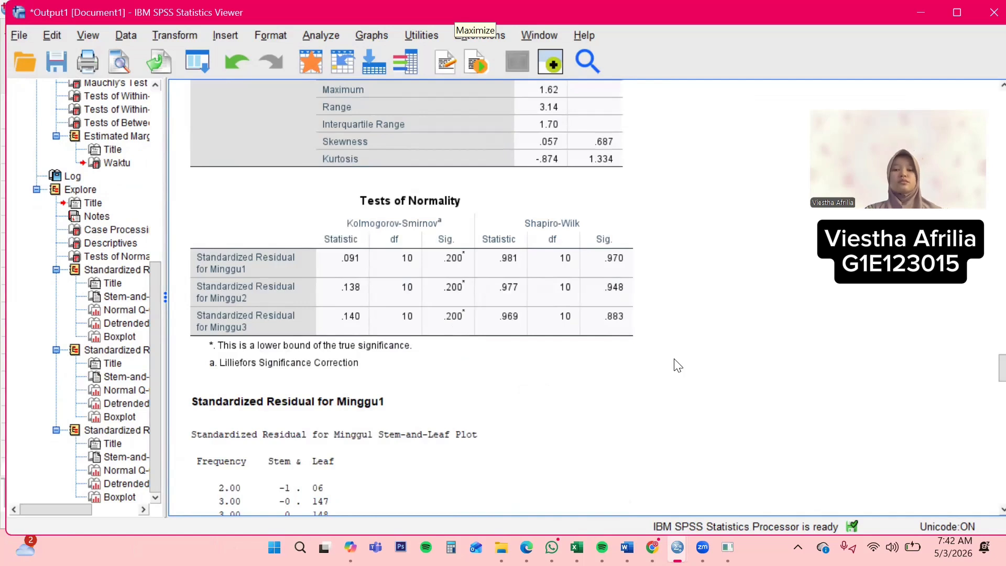
left_click(517, 259)
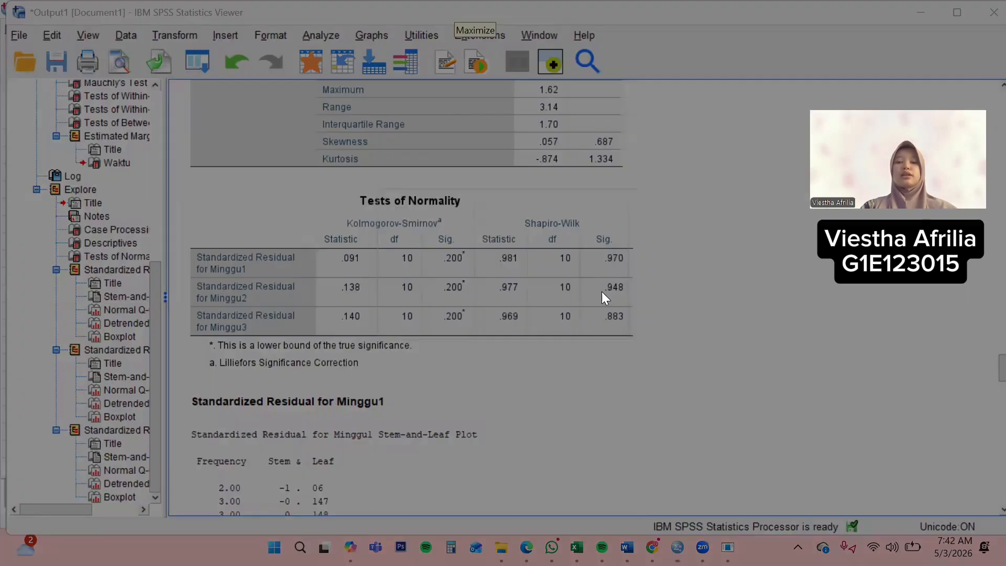
left_click(620, 264)
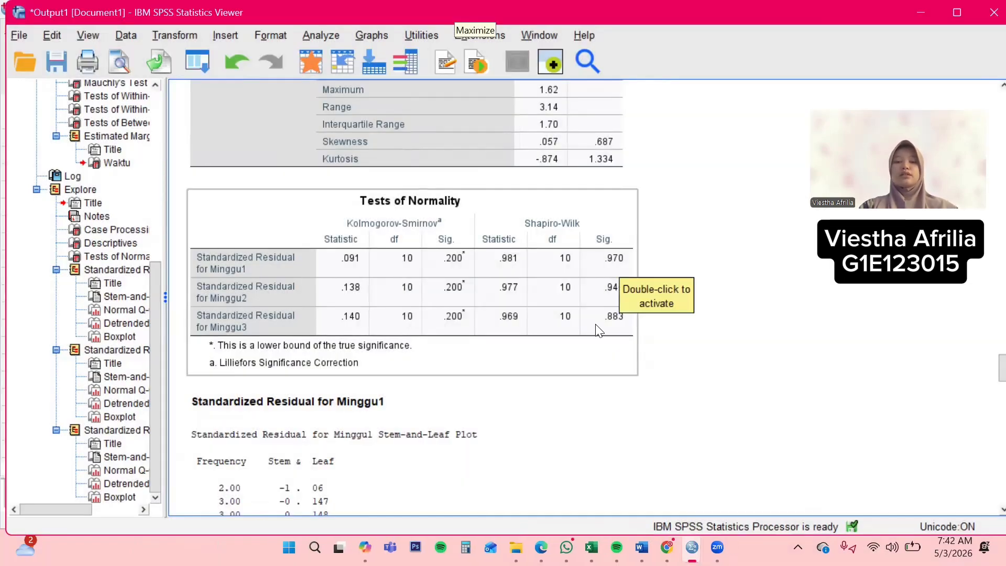
left_click(699, 204)
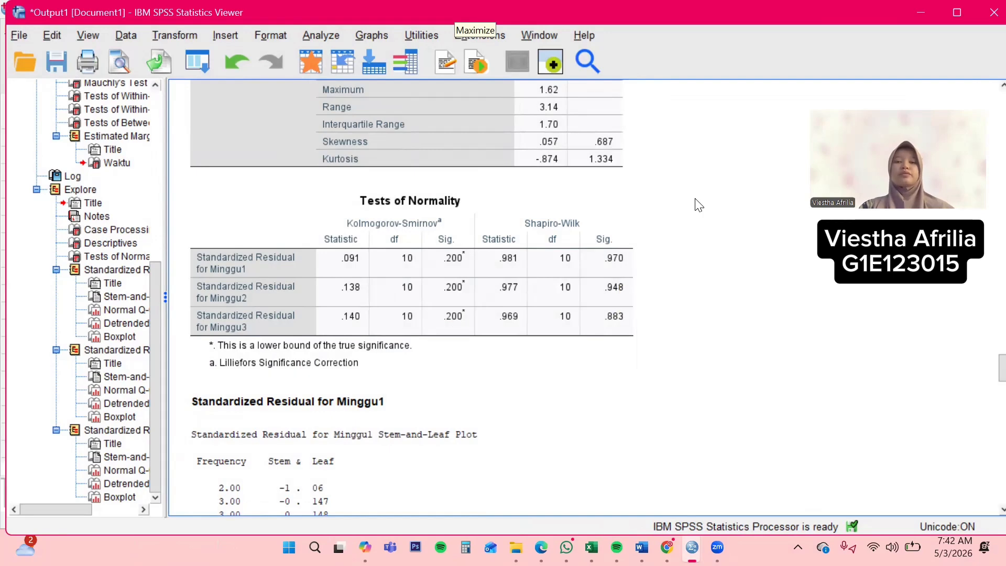
Examine the weekly means in the Descriptive Statistics table and the Multivariate Tests in the repeated measures output.
scroll(698, 205, "up", 10)
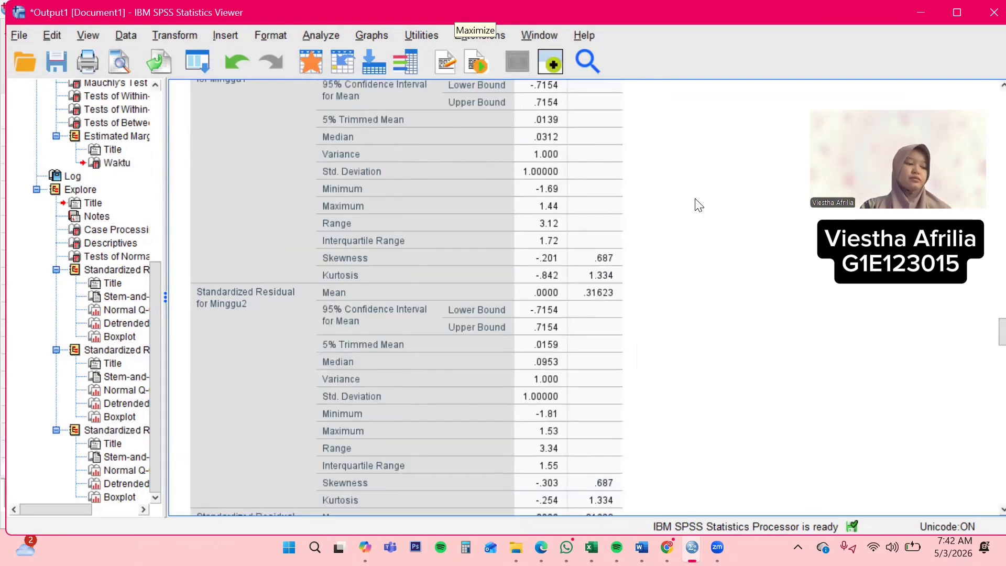
scroll(699, 204, "up", 10)
scroll(699, 204, "up", 10)
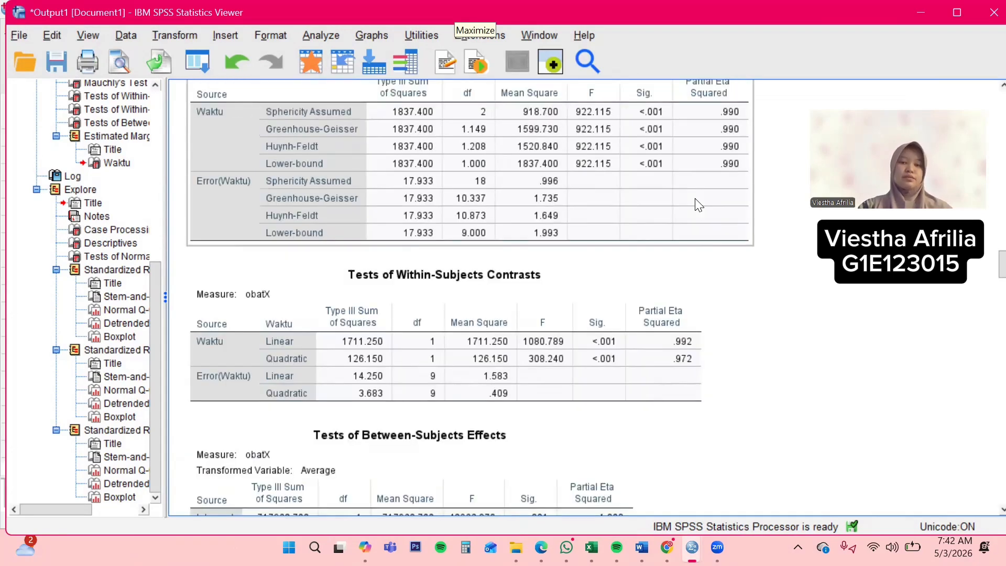
scroll(699, 205, "up", 4)
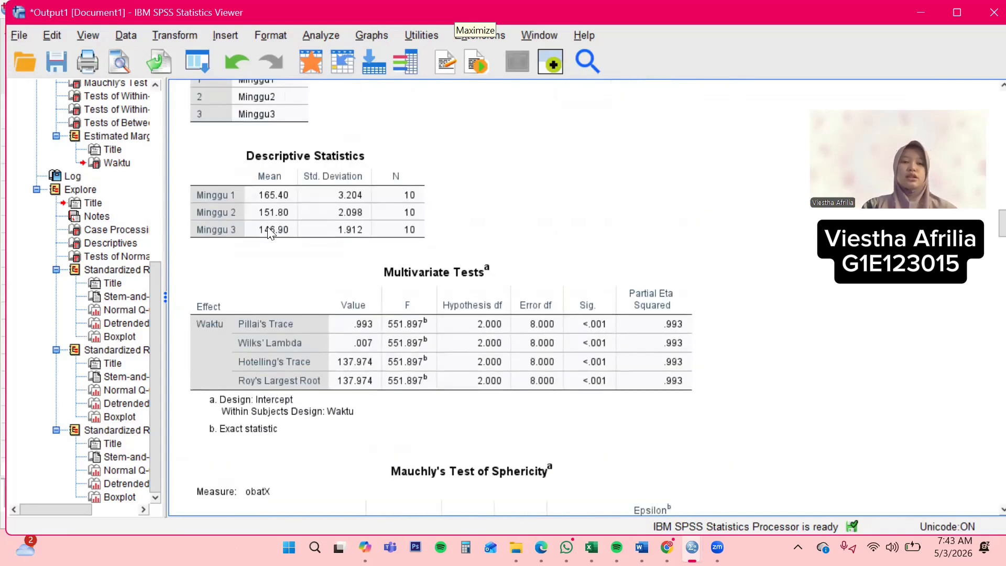
left_click(271, 203)
scroll(271, 298, "up", 1)
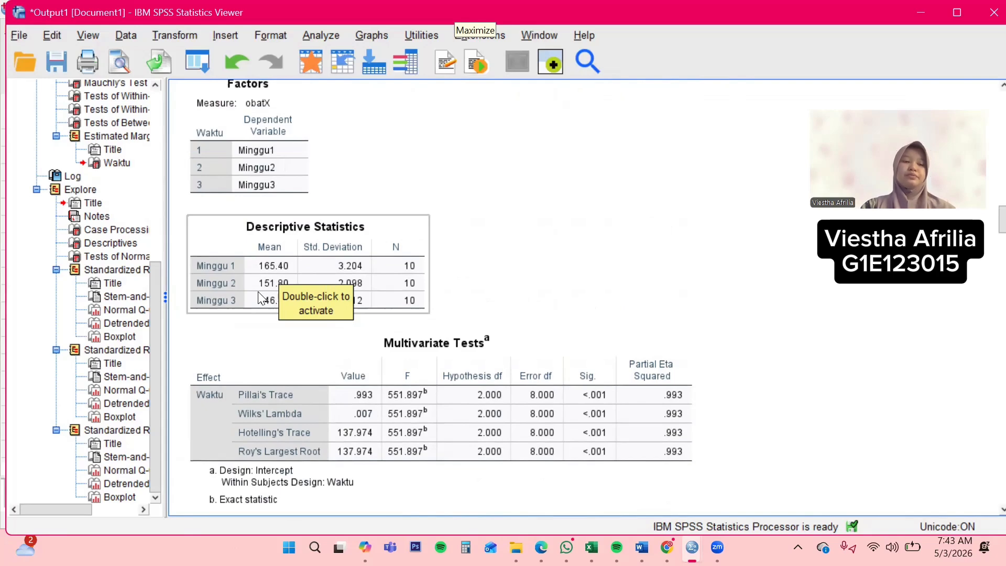
double_click(279, 270)
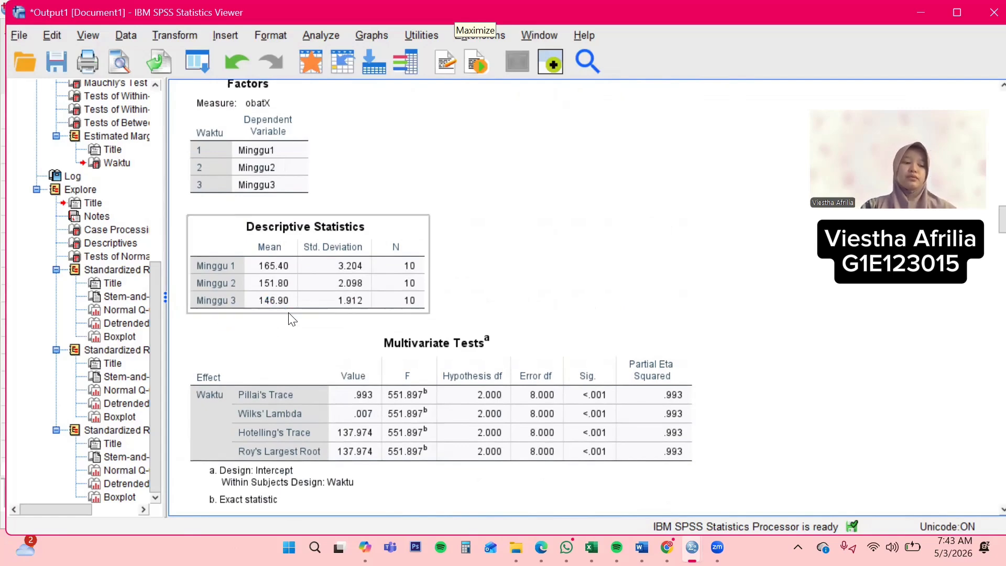
scroll(292, 320, "down", 3)
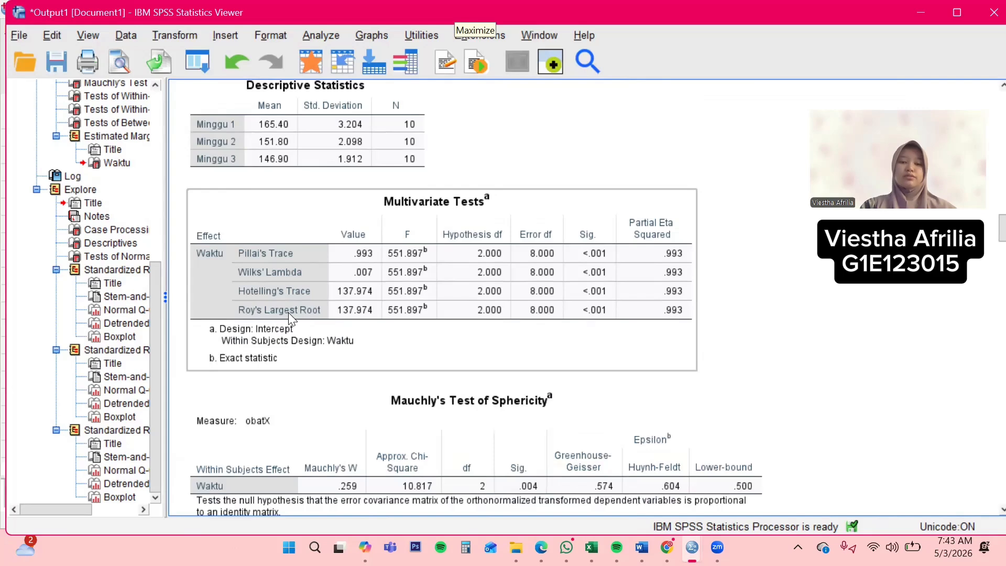
Examine Mauchly's Test of Sphericity and the significance values for Waktu in the Tests of Within-Subjects Effects table.
scroll(292, 320, "down", 6)
scroll(292, 319, "up", 7)
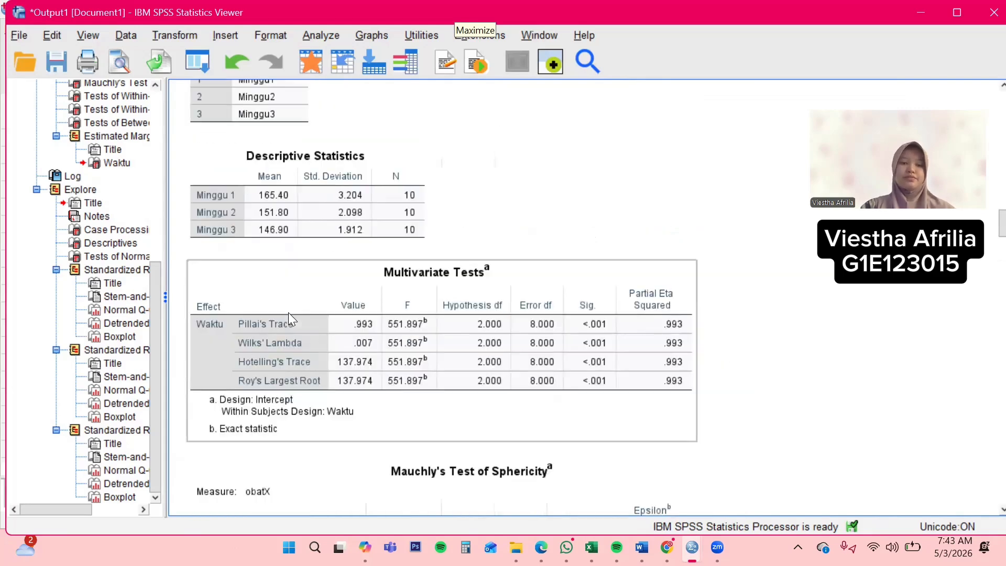
scroll(288, 312, "down", 6)
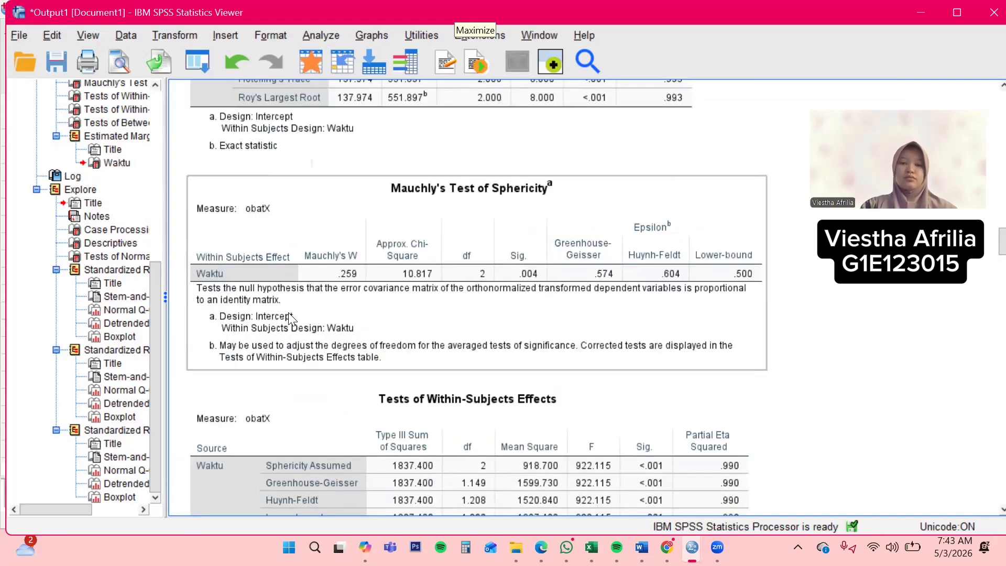
scroll(290, 318, "down", 5)
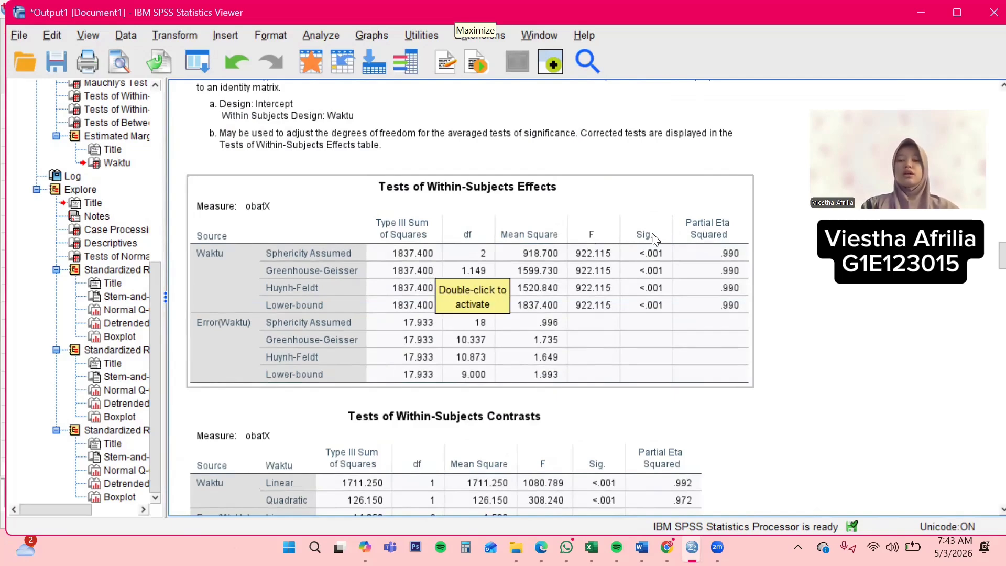
double_click(664, 268)
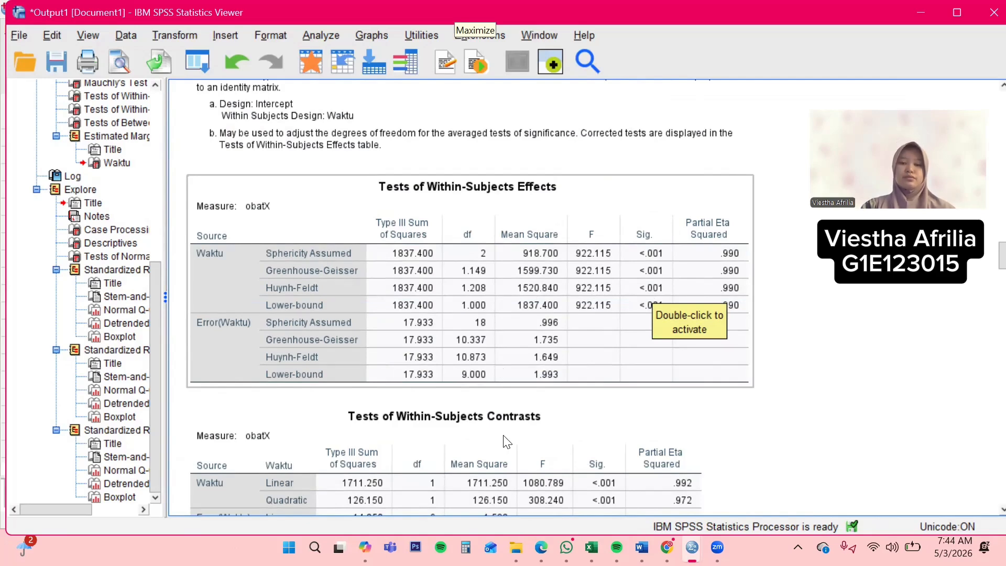
left_click(499, 399)
Look over the within-subjects contrasts and between-subjects effects, and examine the Estimated Marginal Means table for Waktu.
scroll(500, 400, "down", 4)
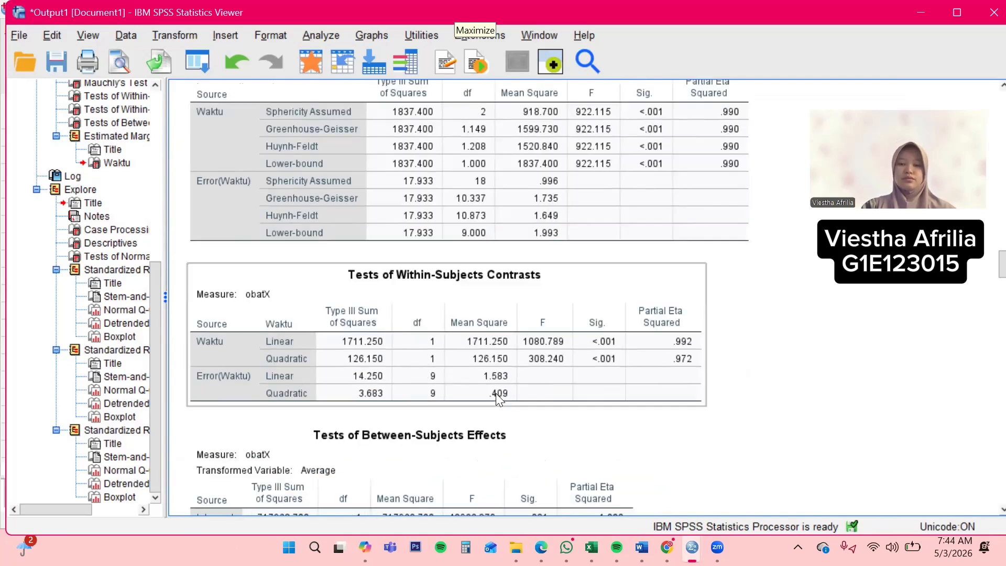
scroll(500, 399, "up", 10)
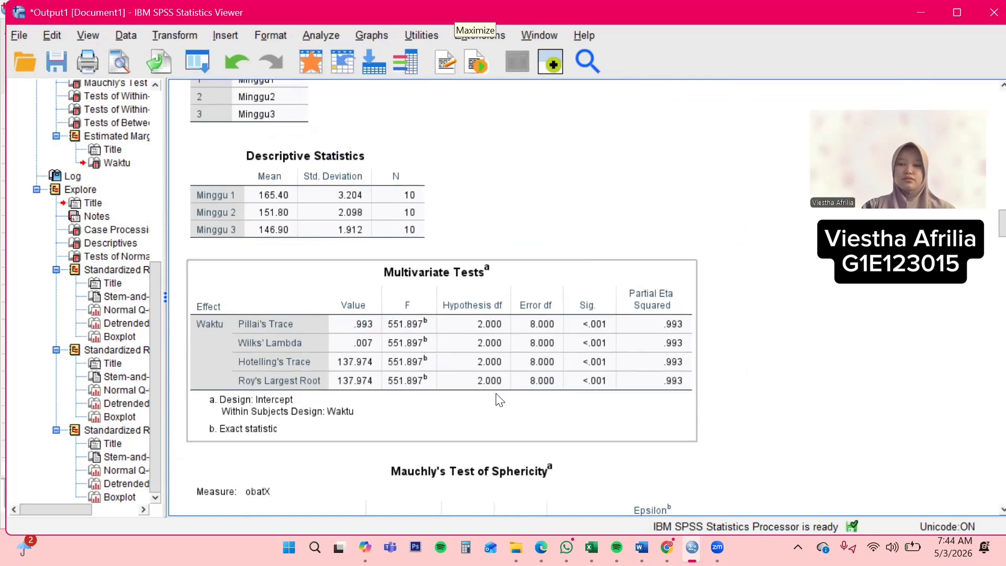
scroll(558, 379, "down", 3)
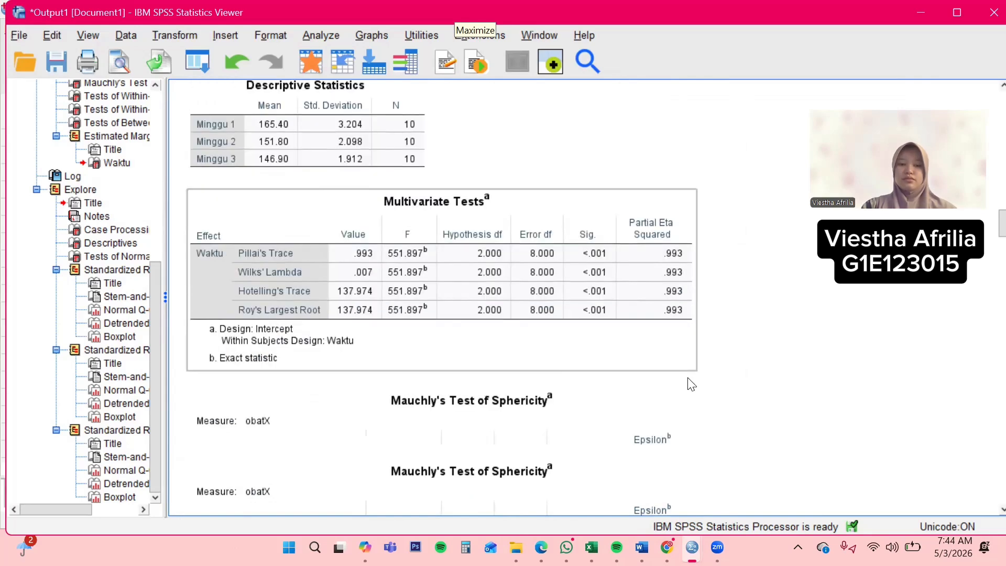
scroll(692, 384, "down", 3)
scroll(692, 384, "down", 15)
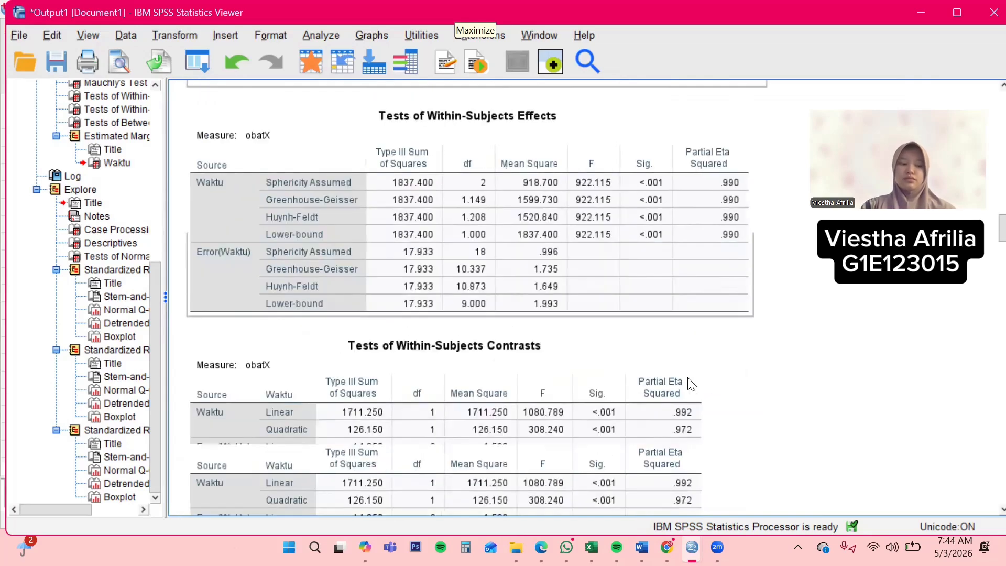
scroll(691, 384, "down", 9)
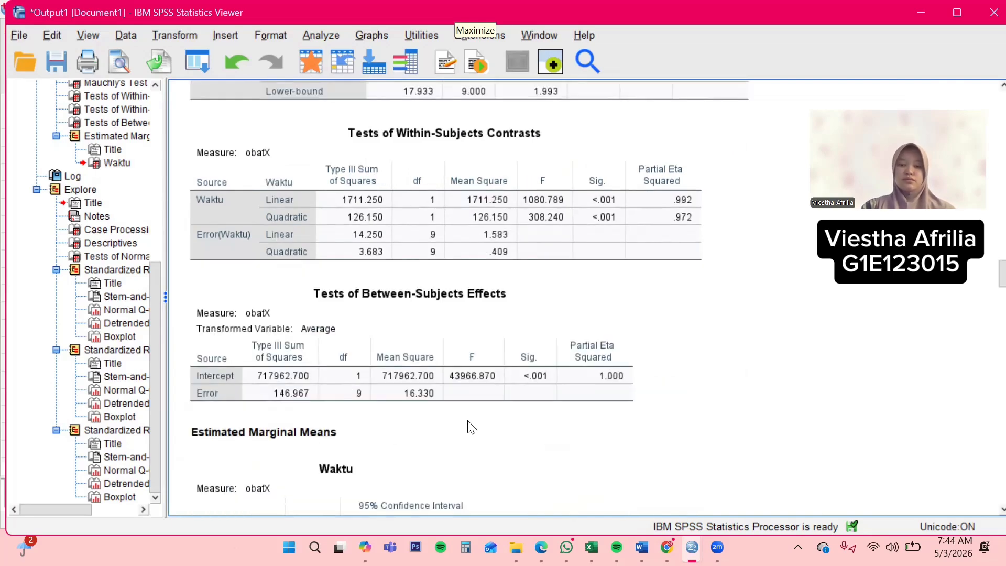
scroll(470, 427, "down", 6)
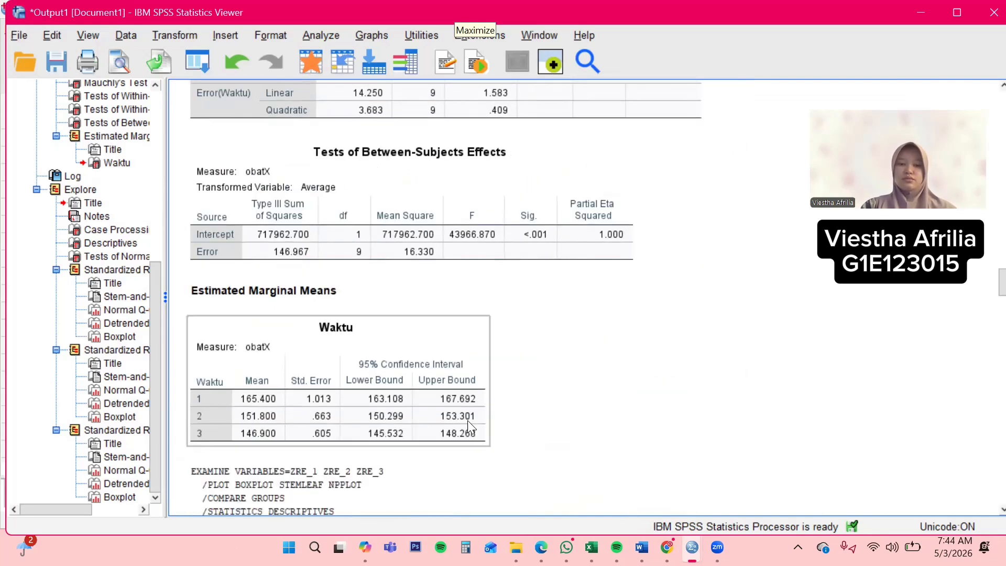
left_click(566, 313)
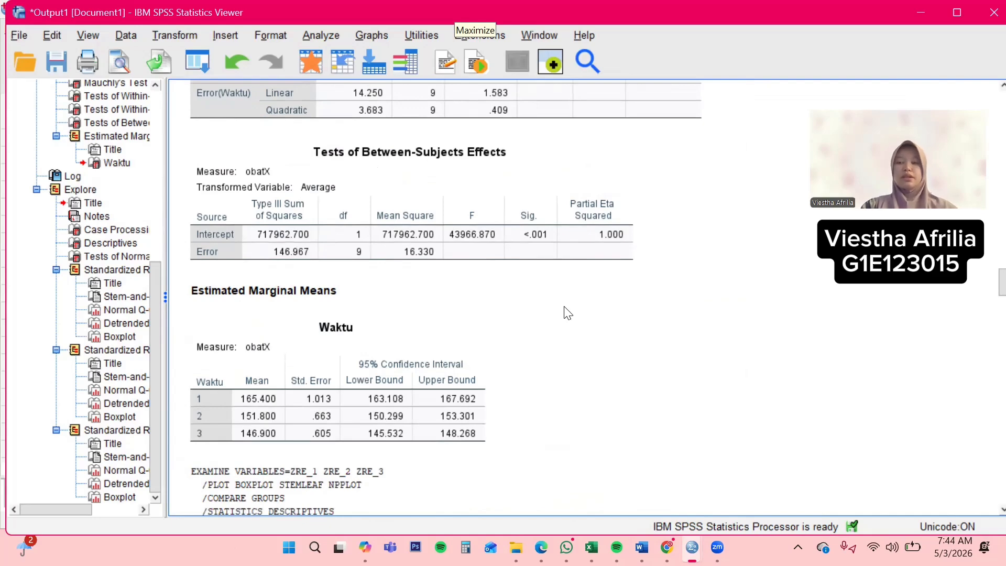